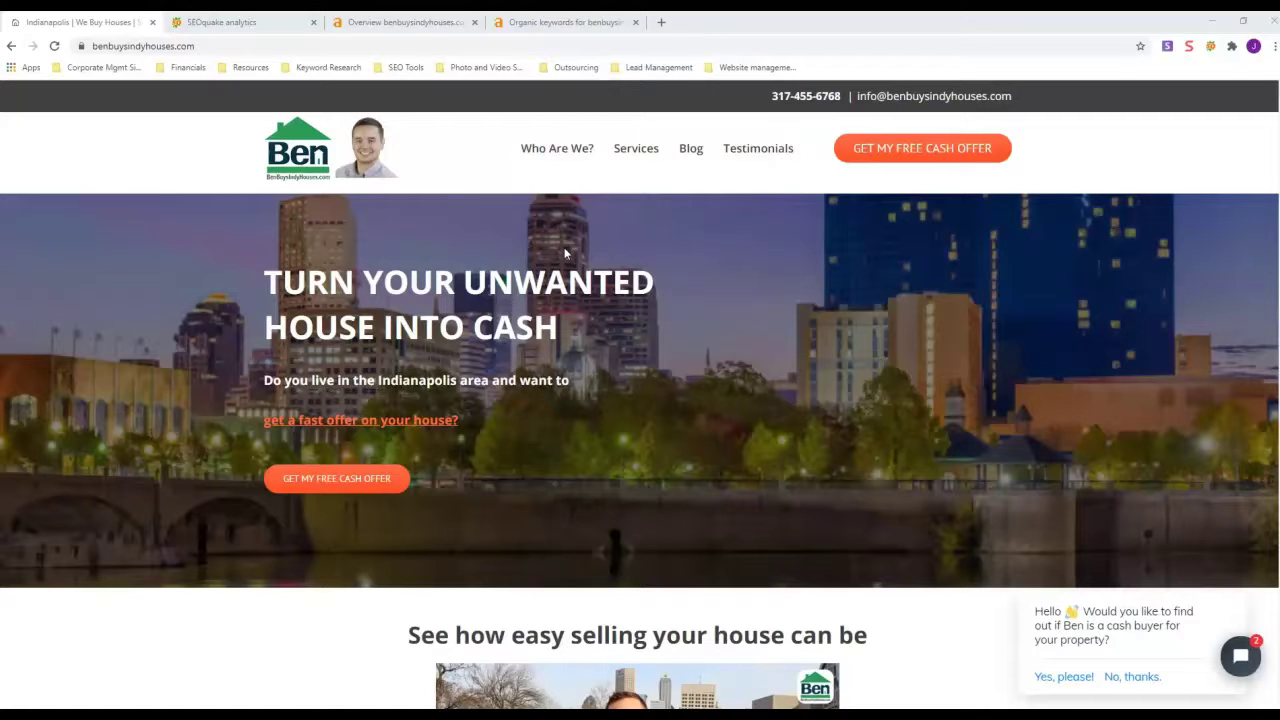
Scroll through the benbuysindyhouses.com homepage to review its layout and content.
{"action": "scroll", "coordinate": [640, 452], "scroll_direction": "down", "scroll_amount": 2}
{"action": "scroll", "coordinate": [603, 467], "scroll_direction": "down", "scroll_amount": 2}
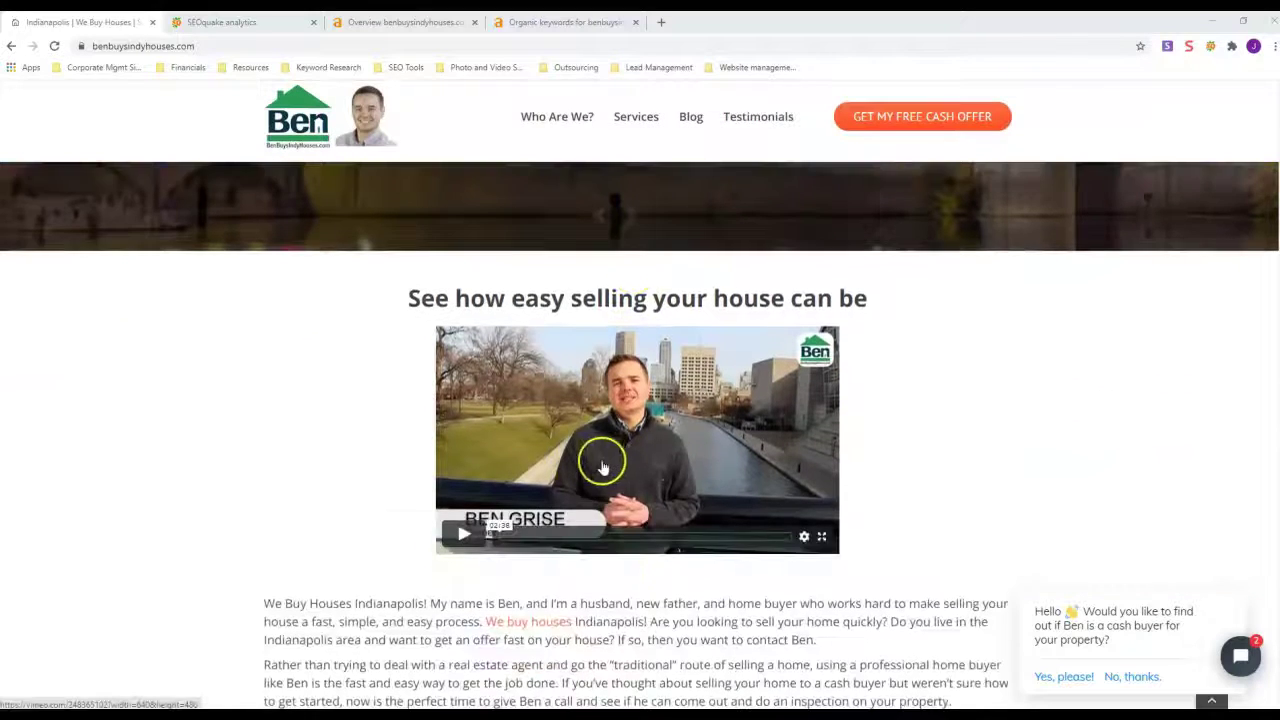
{"action": "scroll", "coordinate": [603, 467], "scroll_direction": "down", "scroll_amount": 2}
{"action": "scroll", "coordinate": [528, 428], "scroll_direction": "down", "scroll_amount": 1}
{"action": "scroll", "coordinate": [490, 430], "scroll_direction": "down", "scroll_amount": 1}
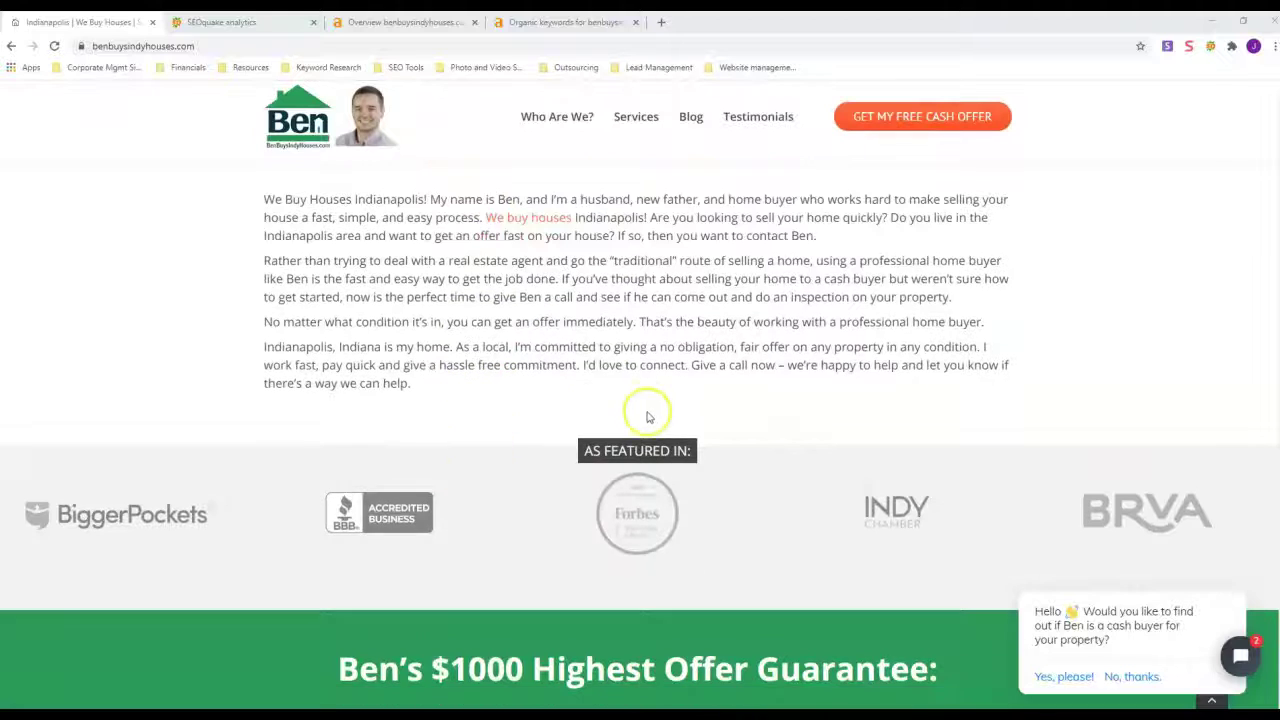
{"action": "scroll", "coordinate": [600, 391], "scroll_direction": "down", "scroll_amount": 1}
{"action": "scroll", "coordinate": [514, 430], "scroll_direction": "down", "scroll_amount": 2}
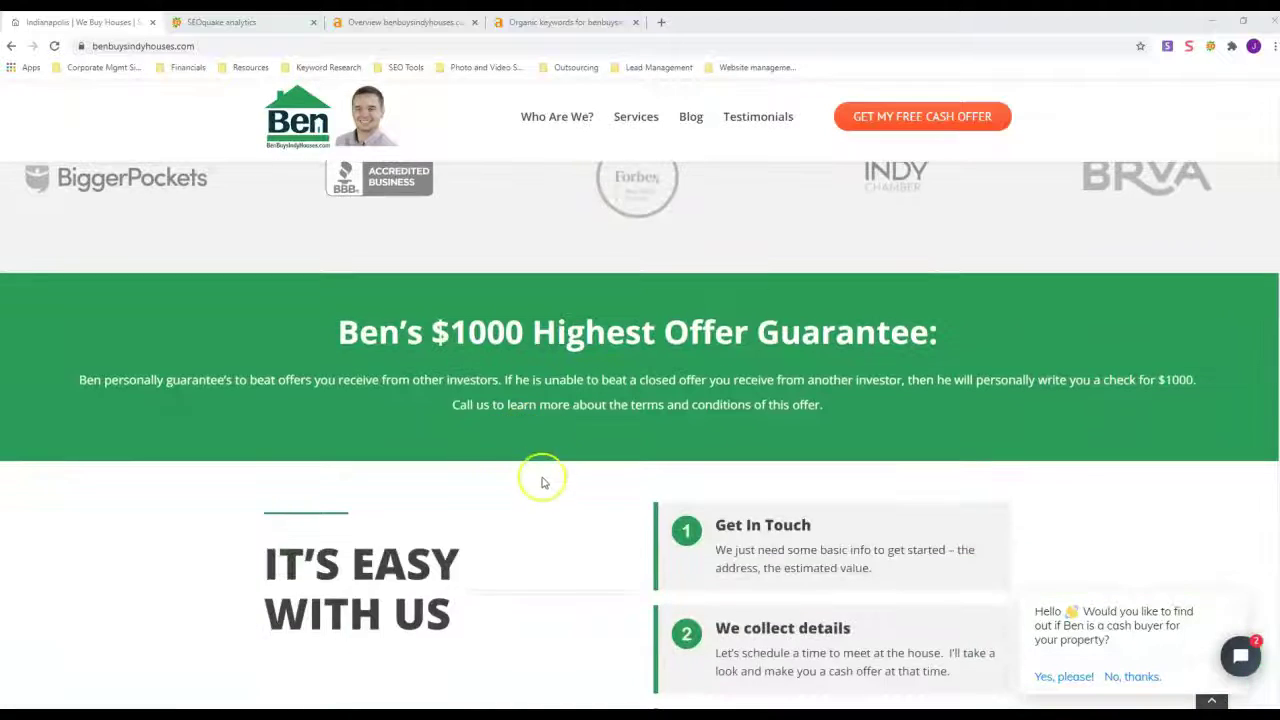
{"action": "scroll", "coordinate": [530, 473], "scroll_direction": "down", "scroll_amount": 2}
{"action": "scroll", "coordinate": [528, 460], "scroll_direction": "down", "scroll_amount": 3}
{"action": "scroll", "coordinate": [560, 465], "scroll_direction": "up", "scroll_amount": 3}
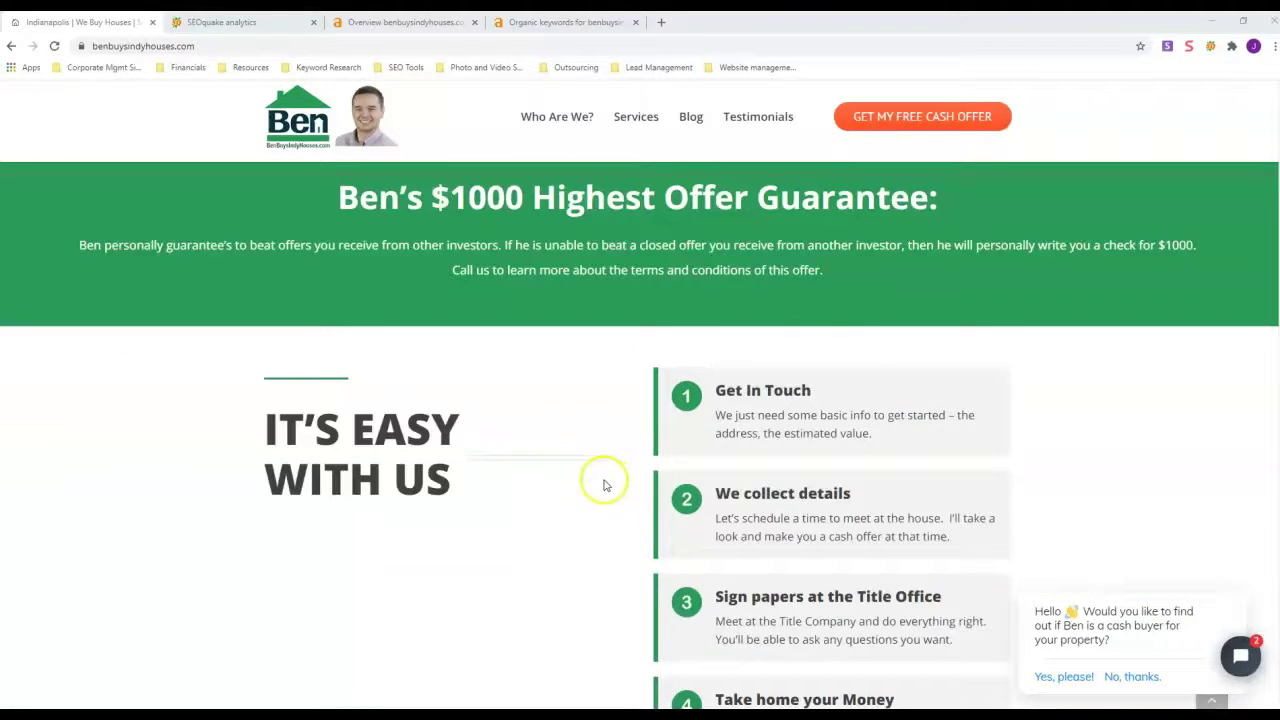
{"action": "scroll", "coordinate": [885, 440], "scroll_direction": "down", "scroll_amount": 2}
{"action": "scroll", "coordinate": [820, 407], "scroll_direction": "down", "scroll_amount": 1}
{"action": "scroll", "coordinate": [650, 415], "scroll_direction": "down", "scroll_amount": 2}
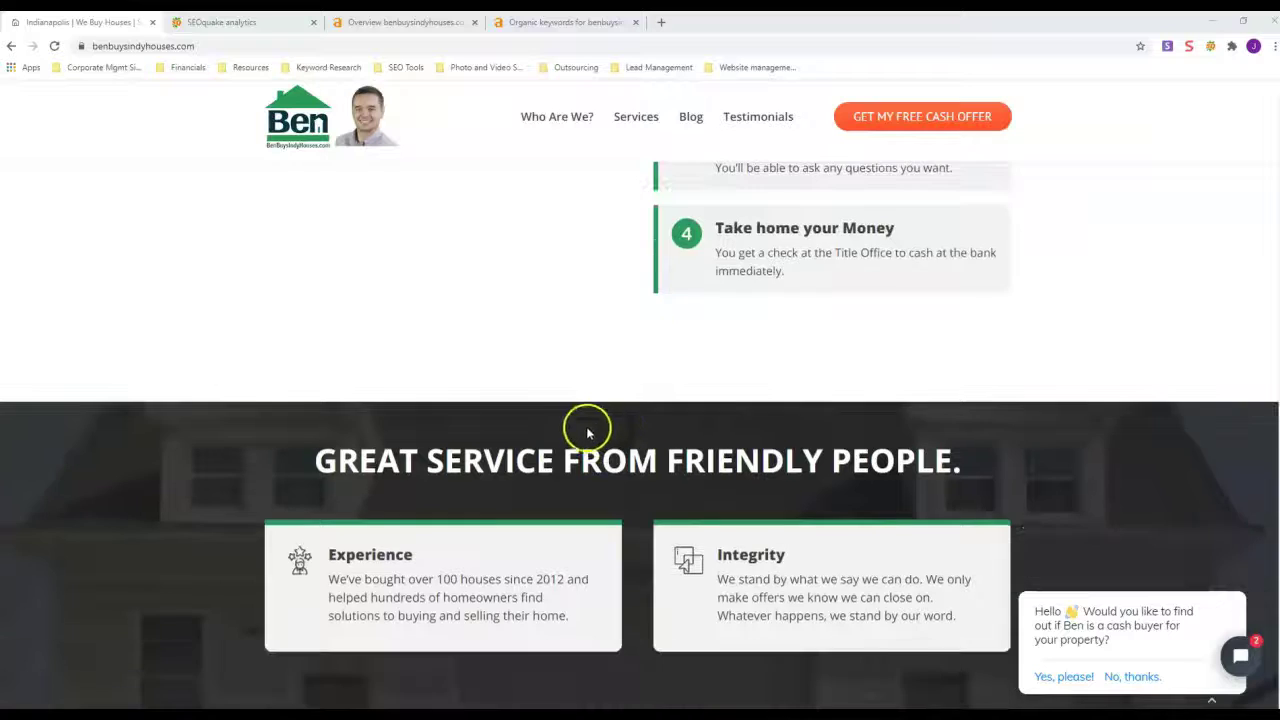
{"action": "scroll", "coordinate": [588, 432], "scroll_direction": "down", "scroll_amount": 3}
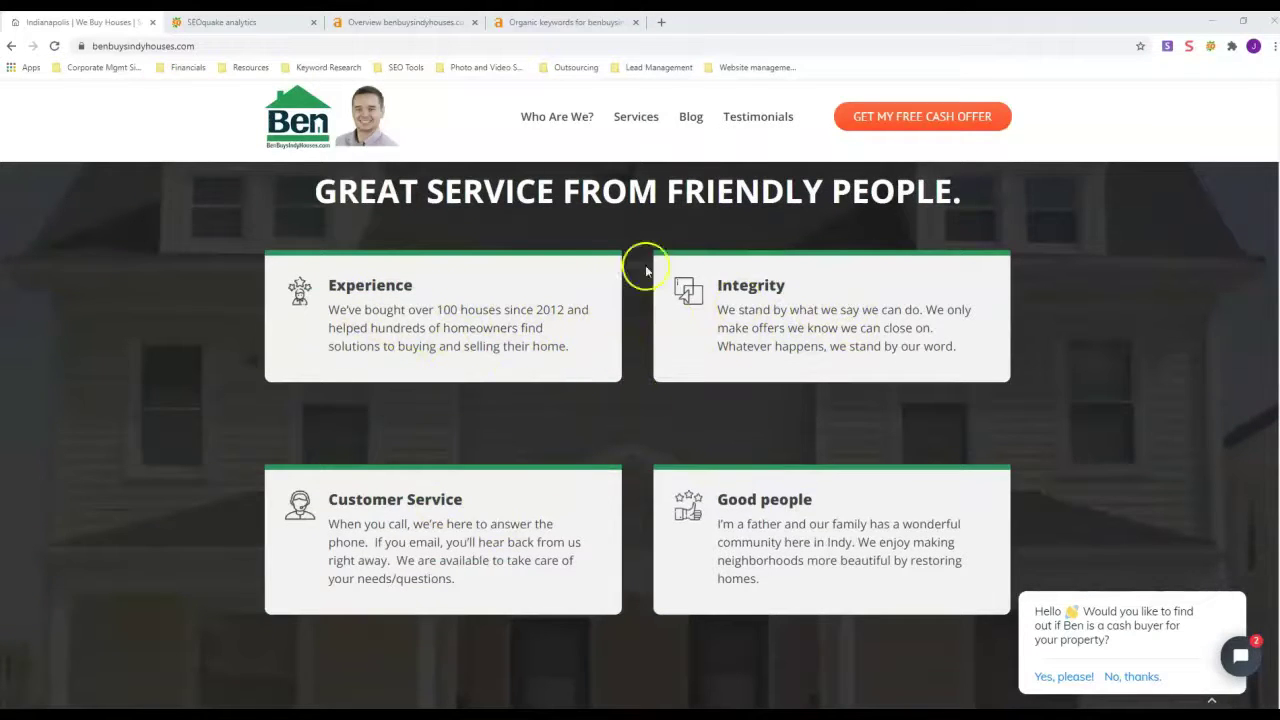
{"action": "scroll", "coordinate": [640, 340], "scroll_direction": "down", "scroll_amount": 2}
{"action": "scroll", "coordinate": [600, 355], "scroll_direction": "down", "scroll_amount": 2}
{"action": "scroll", "coordinate": [540, 380], "scroll_direction": "down", "scroll_amount": 2}
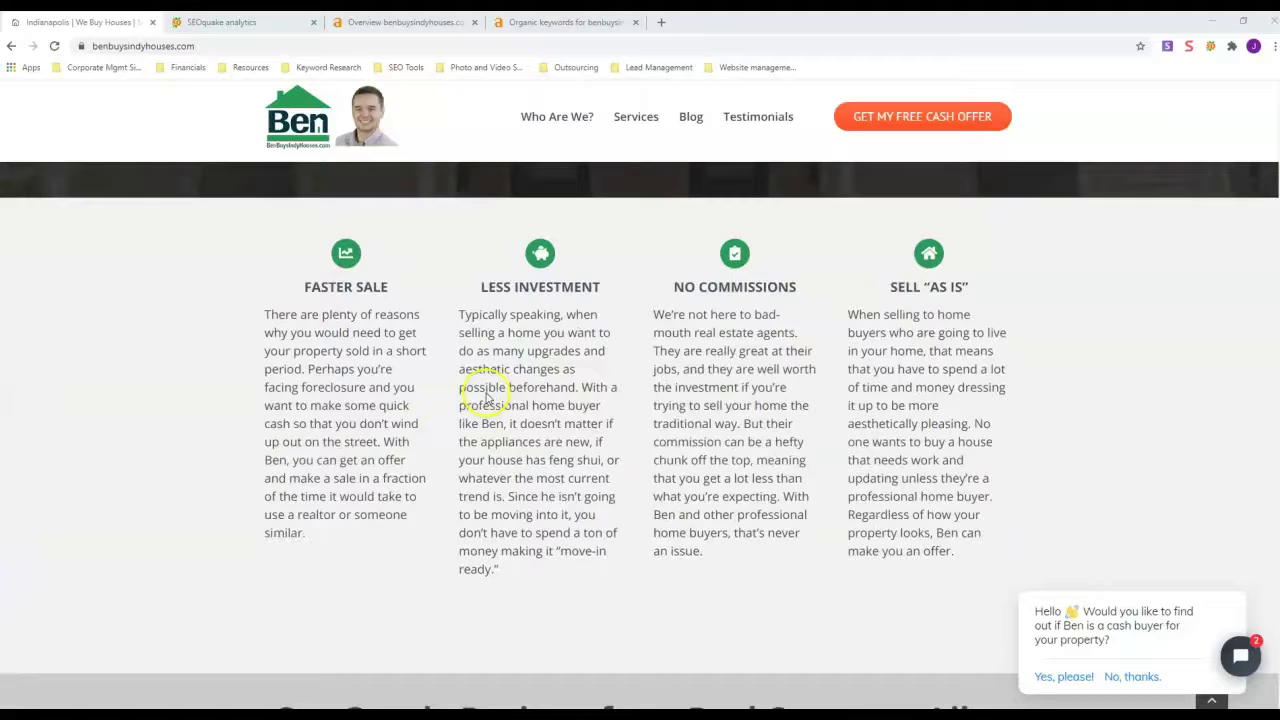
{"action": "scroll", "coordinate": [465, 417], "scroll_direction": "down", "scroll_amount": 3}
{"action": "scroll", "coordinate": [612, 397], "scroll_direction": "down", "scroll_amount": 2}
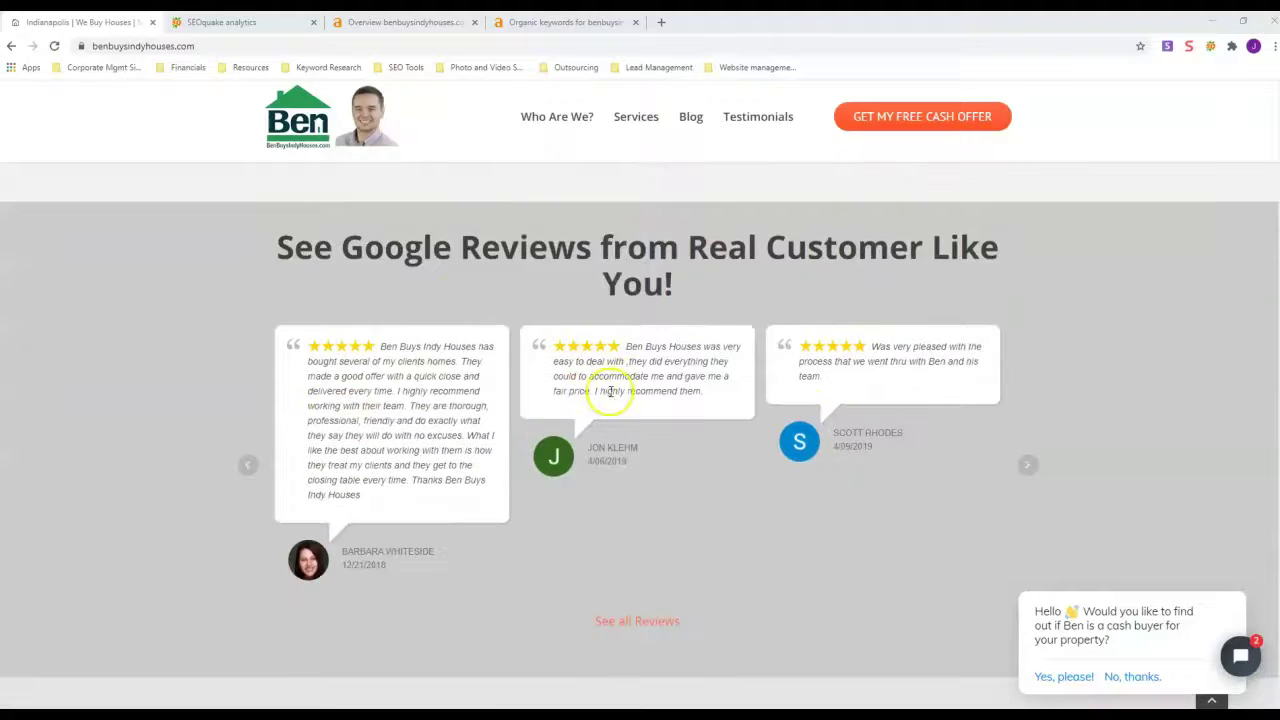
{"action": "scroll", "coordinate": [610, 393], "scroll_direction": "up", "scroll_amount": 4}
{"action": "scroll", "coordinate": [610, 393], "scroll_direction": "up", "scroll_amount": 2}
{"action": "scroll", "coordinate": [609, 392], "scroll_direction": "up", "scroll_amount": 4}
{"action": "scroll", "coordinate": [609, 392], "scroll_direction": "up", "scroll_amount": 5}
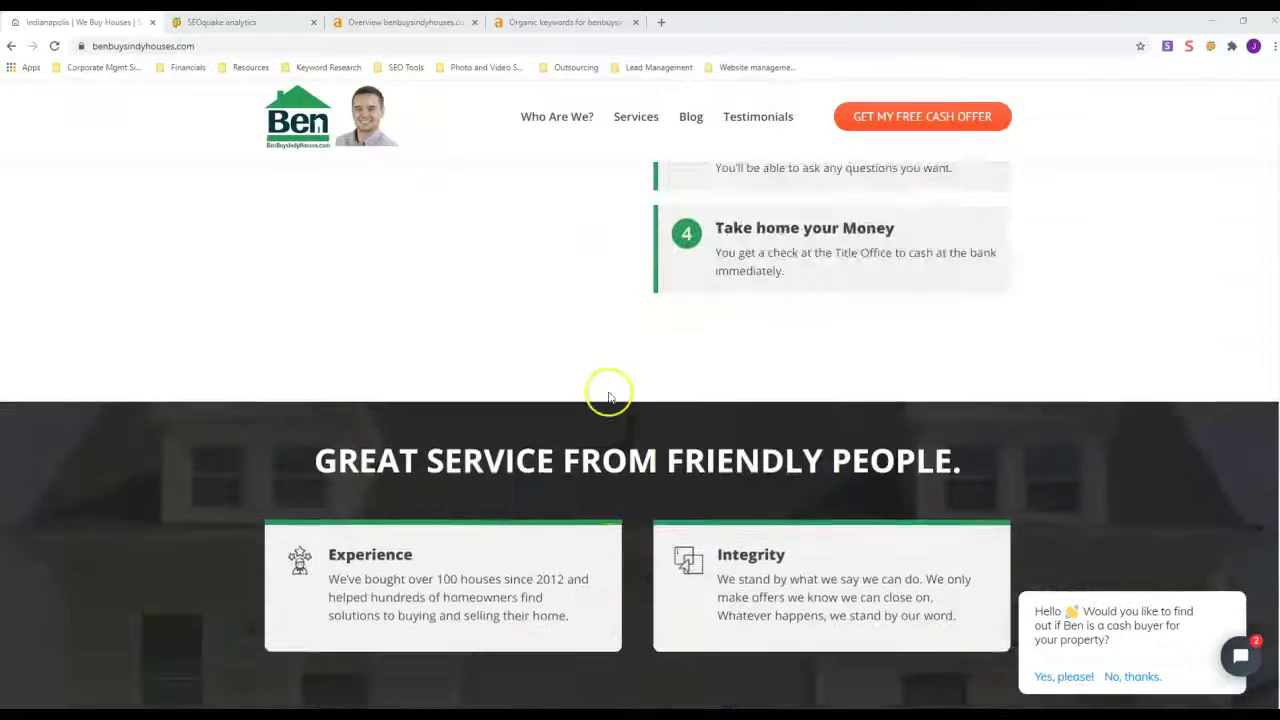
{"action": "scroll", "coordinate": [609, 392], "scroll_direction": "up", "scroll_amount": 4}
{"action": "scroll", "coordinate": [609, 392], "scroll_direction": "up", "scroll_amount": 4}
{"action": "scroll", "coordinate": [610, 396], "scroll_direction": "up", "scroll_amount": 3}
{"action": "scroll", "coordinate": [610, 396], "scroll_direction": "up", "scroll_amount": 2}
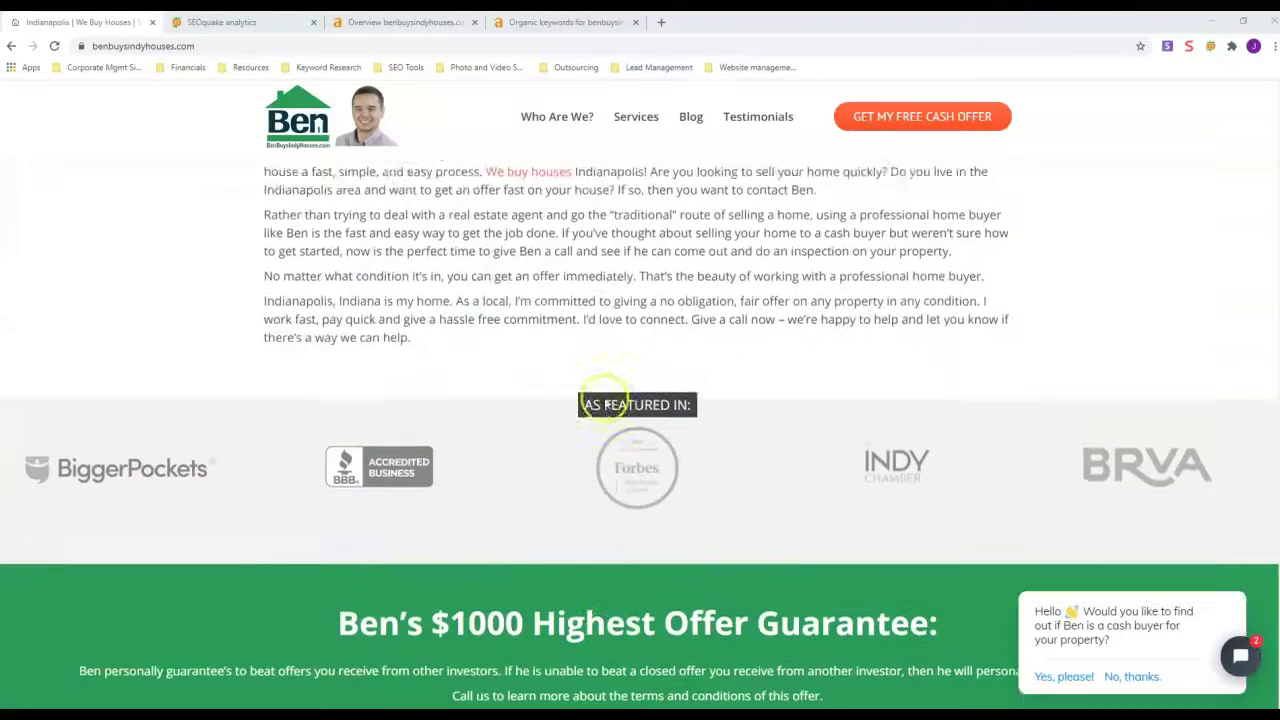
{"action": "scroll", "coordinate": [600, 405], "scroll_direction": "up", "scroll_amount": 2}
{"action": "scroll", "coordinate": [620, 420], "scroll_direction": "up", "scroll_amount": 3}
{"action": "scroll", "coordinate": [625, 430], "scroll_direction": "up", "scroll_amount": 1}
{"action": "scroll", "coordinate": [627, 433], "scroll_direction": "up", "scroll_amount": 2}
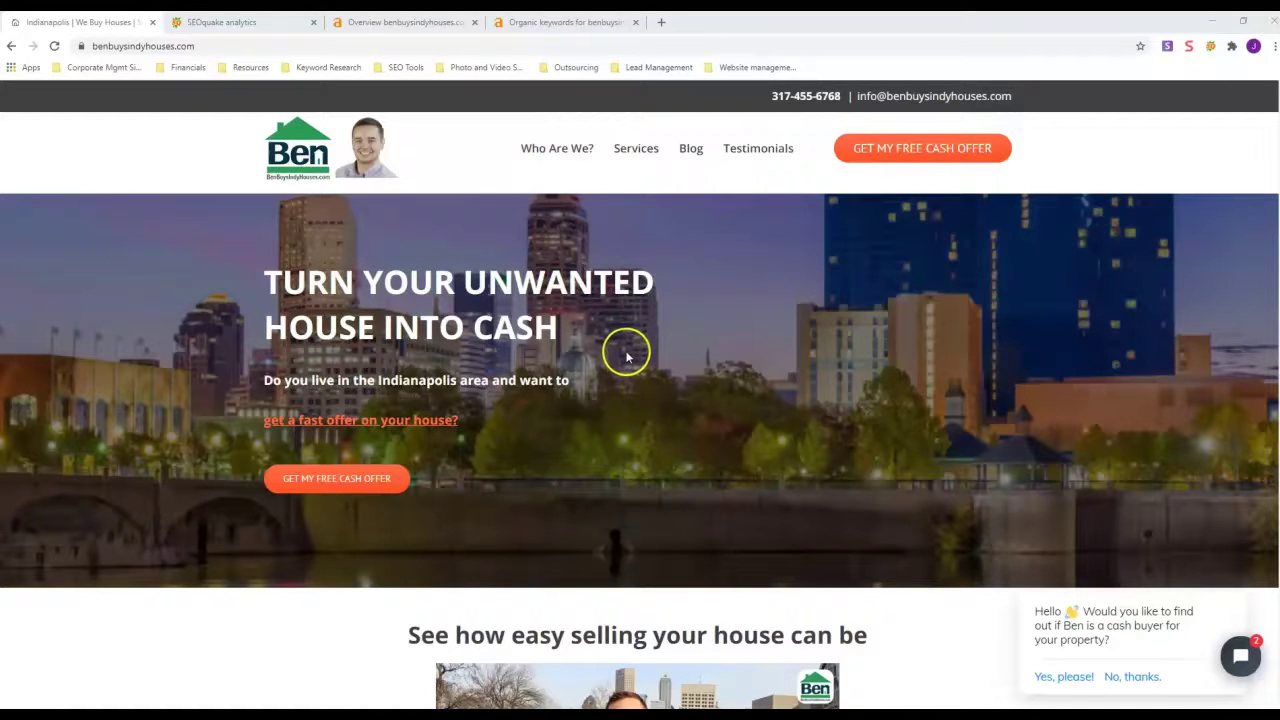
{"action": "scroll", "coordinate": [626, 352], "scroll_direction": "down", "scroll_amount": 4}
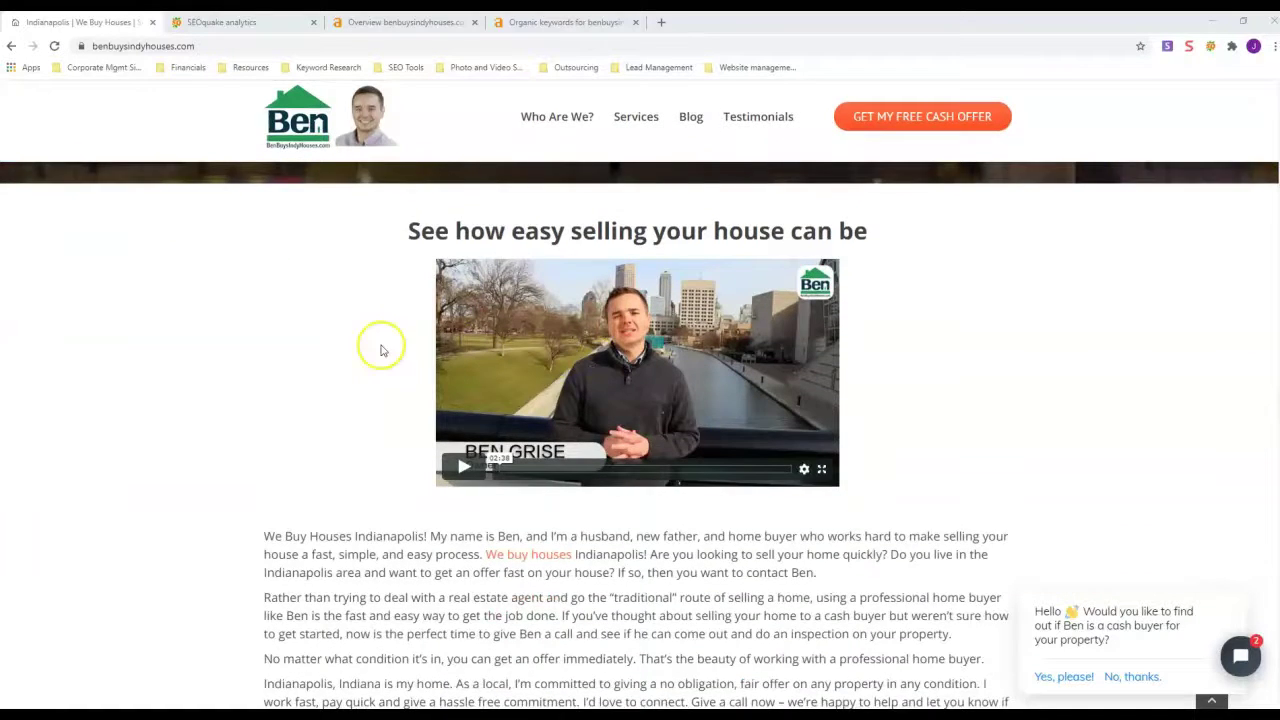
{"action": "scroll", "coordinate": [380, 350], "scroll_direction": "down", "scroll_amount": 1}
{"action": "scroll", "coordinate": [380, 350], "scroll_direction": "down", "scroll_amount": 3}
{"action": "scroll", "coordinate": [380, 350], "scroll_direction": "down", "scroll_amount": 2}
{"action": "scroll", "coordinate": [378, 353], "scroll_direction": "down", "scroll_amount": 3}
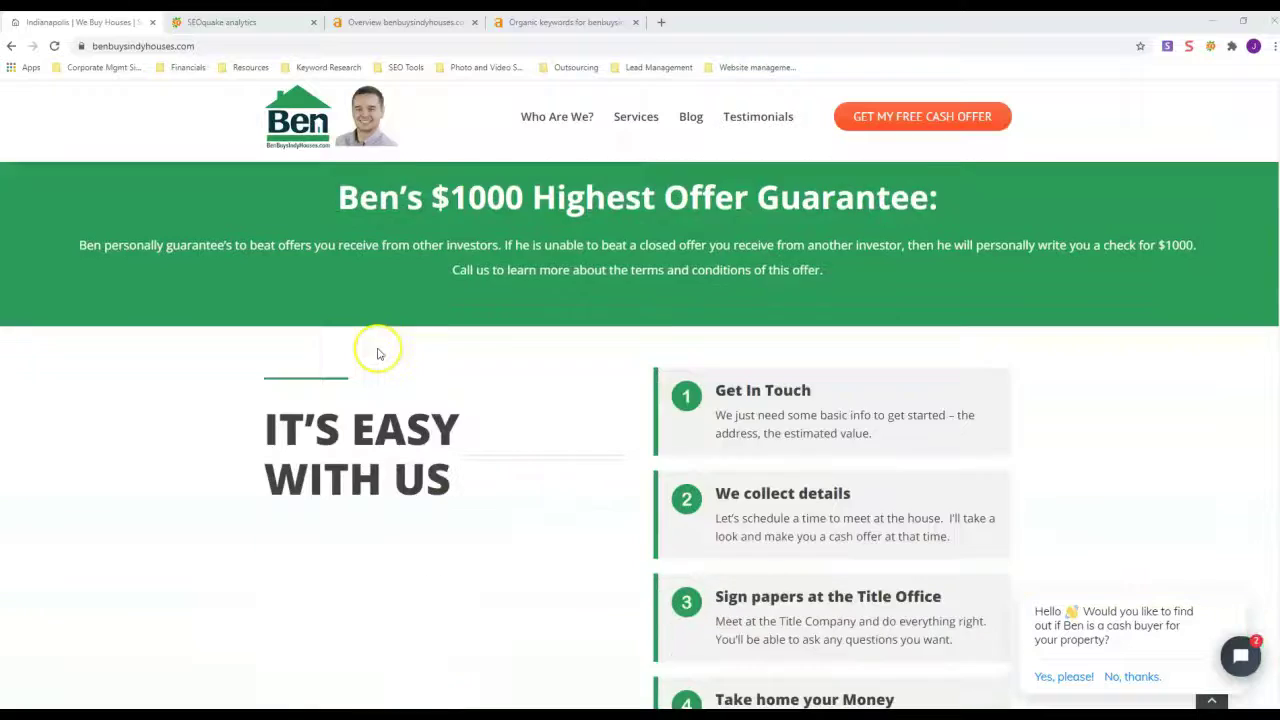
{"action": "scroll", "coordinate": [378, 353], "scroll_direction": "down", "scroll_amount": 2}
{"action": "scroll", "coordinate": [380, 350], "scroll_direction": "down", "scroll_amount": 3}
{"action": "scroll", "coordinate": [380, 354], "scroll_direction": "down", "scroll_amount": 2}
{"action": "scroll", "coordinate": [380, 354], "scroll_direction": "down", "scroll_amount": 3}
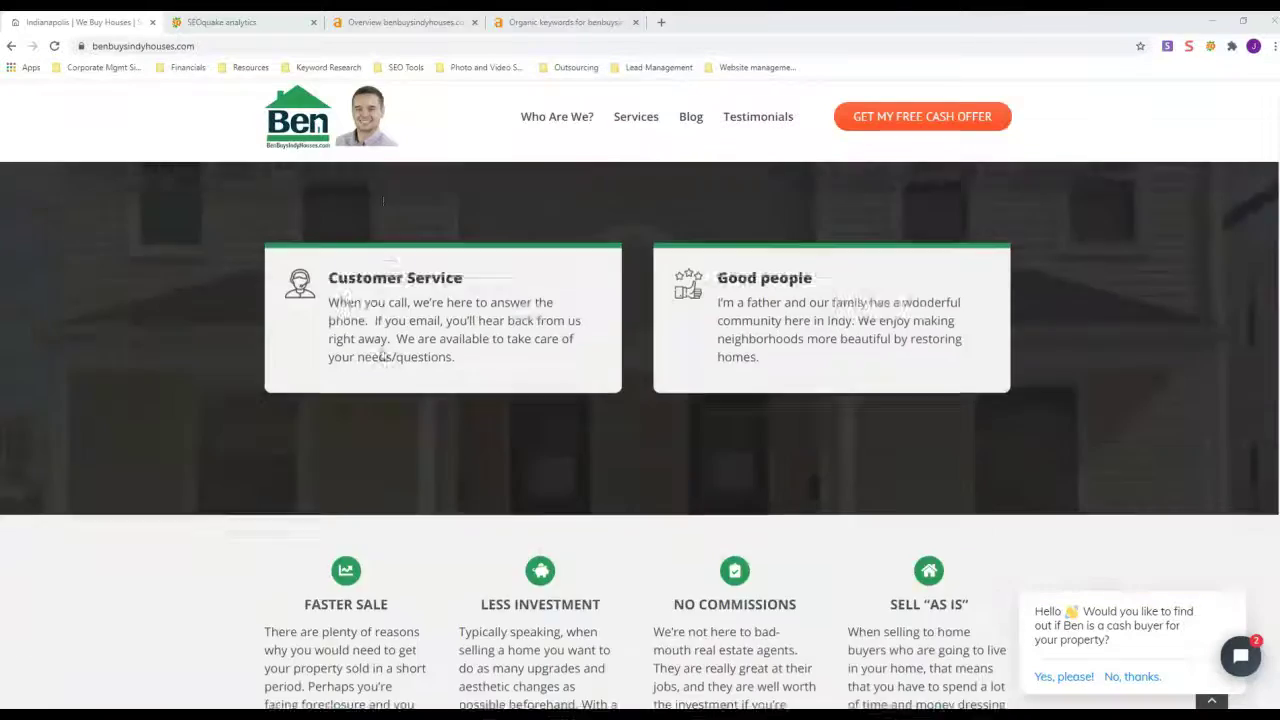
{"action": "scroll", "coordinate": [380, 355], "scroll_direction": "down", "scroll_amount": 2}
{"action": "scroll", "coordinate": [380, 355], "scroll_direction": "down", "scroll_amount": 3}
{"action": "scroll", "coordinate": [380, 355], "scroll_direction": "down", "scroll_amount": 4}
{"action": "scroll", "coordinate": [381, 355], "scroll_direction": "down", "scroll_amount": 3}
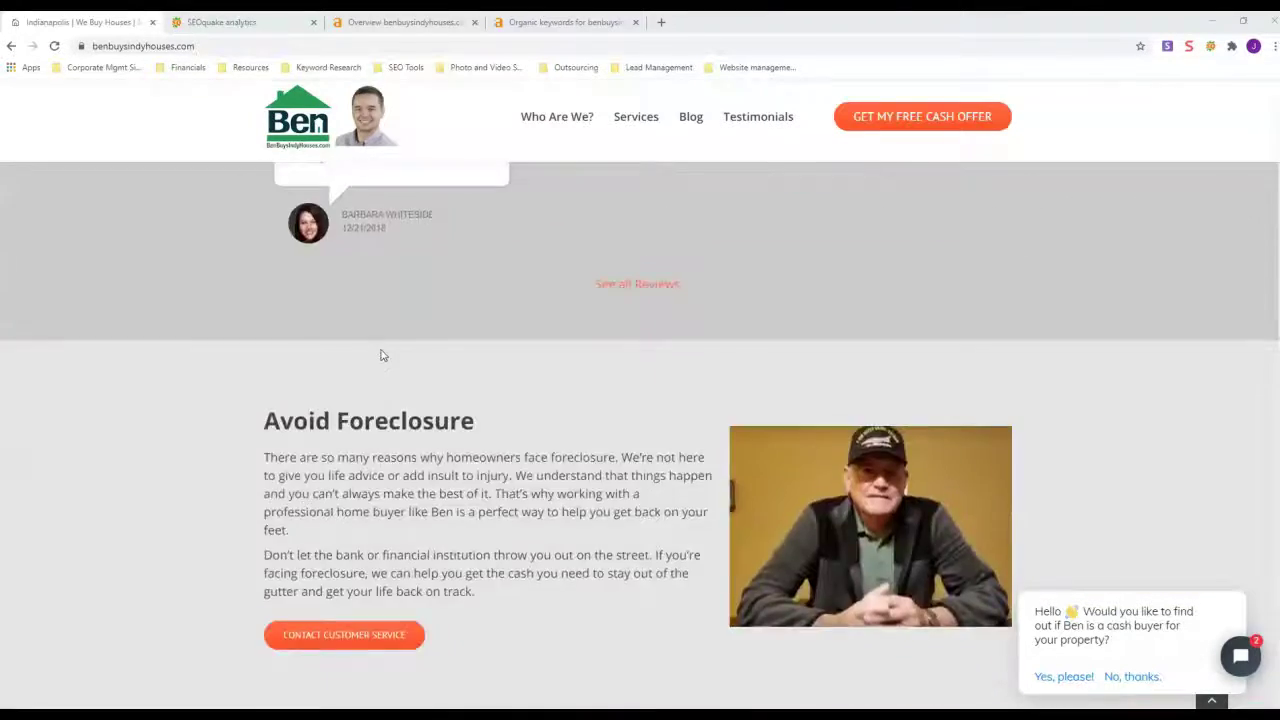
{"action": "scroll", "coordinate": [381, 355], "scroll_direction": "down", "scroll_amount": 4}
{"action": "scroll", "coordinate": [381, 355], "scroll_direction": "down", "scroll_amount": 4}
{"action": "scroll", "coordinate": [381, 355], "scroll_direction": "down", "scroll_amount": 3}
{"action": "scroll", "coordinate": [381, 355], "scroll_direction": "down", "scroll_amount": 4}
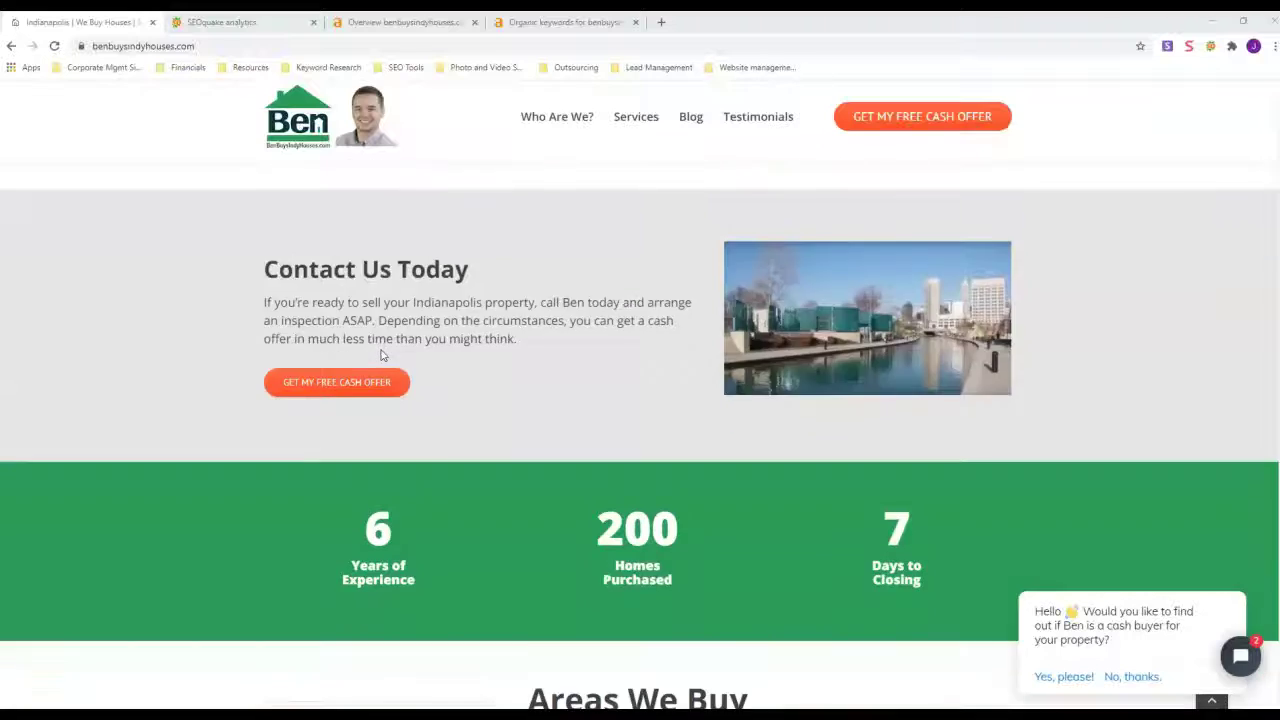
{"action": "scroll", "coordinate": [380, 354], "scroll_direction": "down", "scroll_amount": 3}
{"action": "scroll", "coordinate": [477, 400], "scroll_direction": "up", "scroll_amount": 1}
{"action": "scroll", "coordinate": [477, 400], "scroll_direction": "up", "scroll_amount": 2}
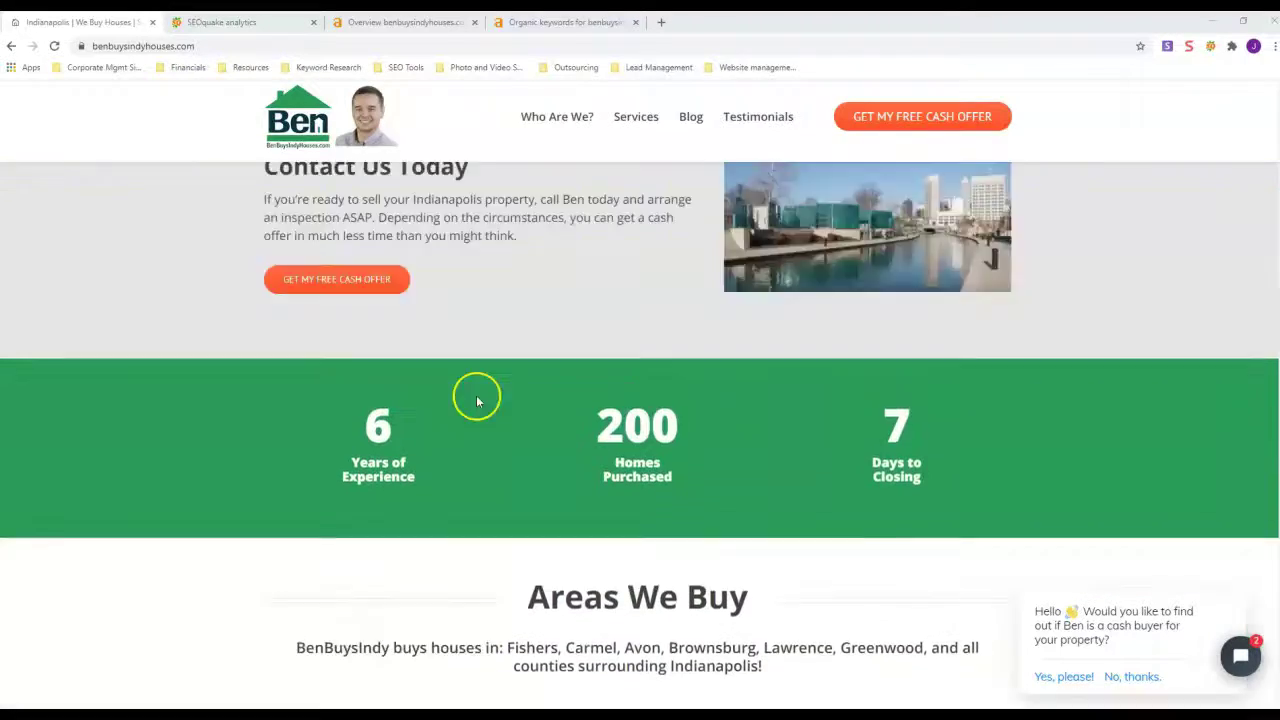
{"action": "scroll", "coordinate": [477, 400], "scroll_direction": "up", "scroll_amount": 2}
{"action": "scroll", "coordinate": [476, 400], "scroll_direction": "up", "scroll_amount": 4}
{"action": "scroll", "coordinate": [475, 400], "scroll_direction": "up", "scroll_amount": 5}
{"action": "scroll", "coordinate": [473, 400], "scroll_direction": "up", "scroll_amount": 6}
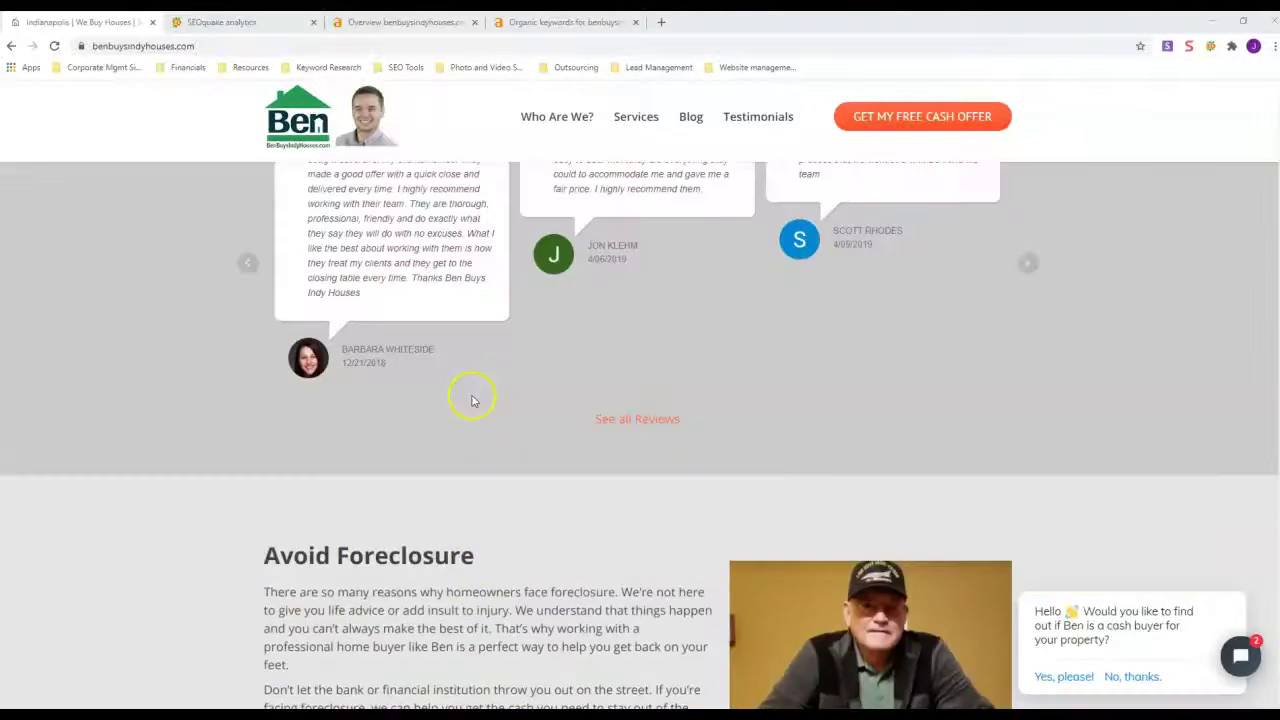
{"action": "scroll", "coordinate": [473, 400], "scroll_direction": "up", "scroll_amount": 4}
{"action": "scroll", "coordinate": [472, 395], "scroll_direction": "up", "scroll_amount": 4}
{"action": "scroll", "coordinate": [471, 390], "scroll_direction": "down", "scroll_amount": 4}
{"action": "scroll", "coordinate": [470, 395], "scroll_direction": "down", "scroll_amount": 4}
{"action": "scroll", "coordinate": [470, 397], "scroll_direction": "down", "scroll_amount": 2}
{"action": "scroll", "coordinate": [517, 236], "scroll_direction": "up", "scroll_amount": 1}
{"action": "scroll", "coordinate": [512, 250], "scroll_direction": "down", "scroll_amount": 3}
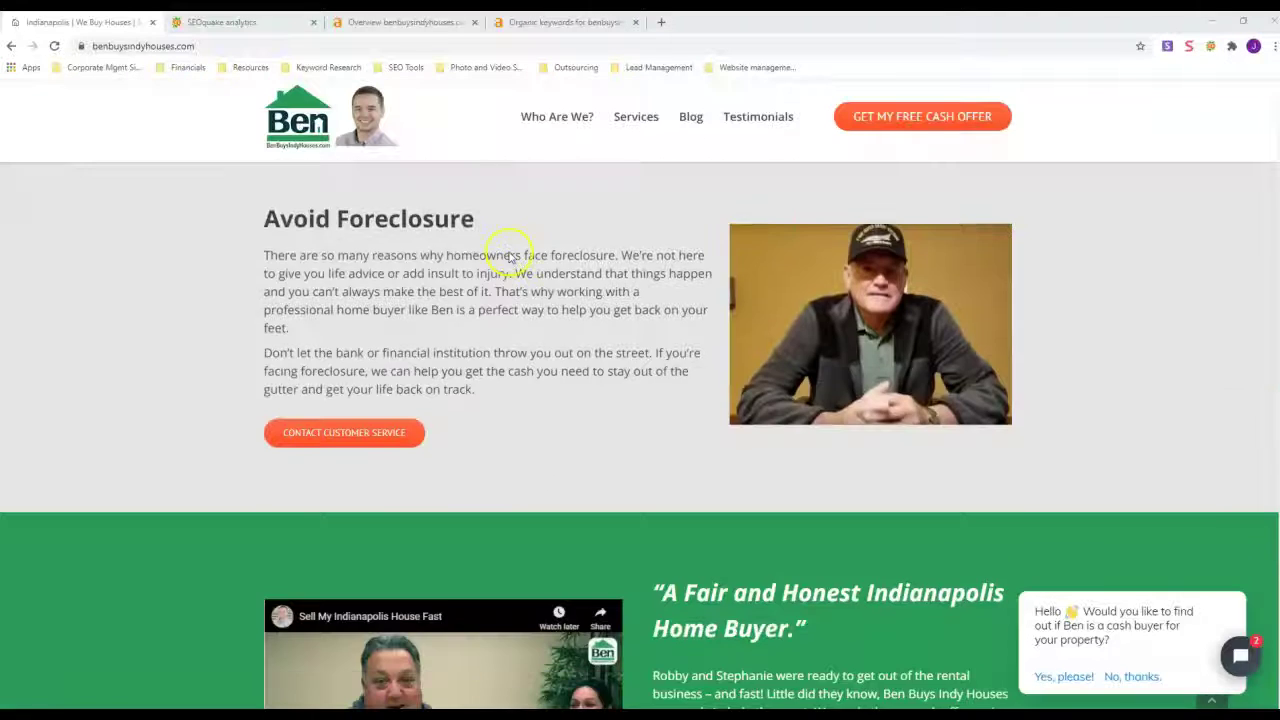
{"action": "scroll", "coordinate": [490, 300], "scroll_direction": "down", "scroll_amount": 1}
{"action": "scroll", "coordinate": [400, 420], "scroll_direction": "down", "scroll_amount": 2}
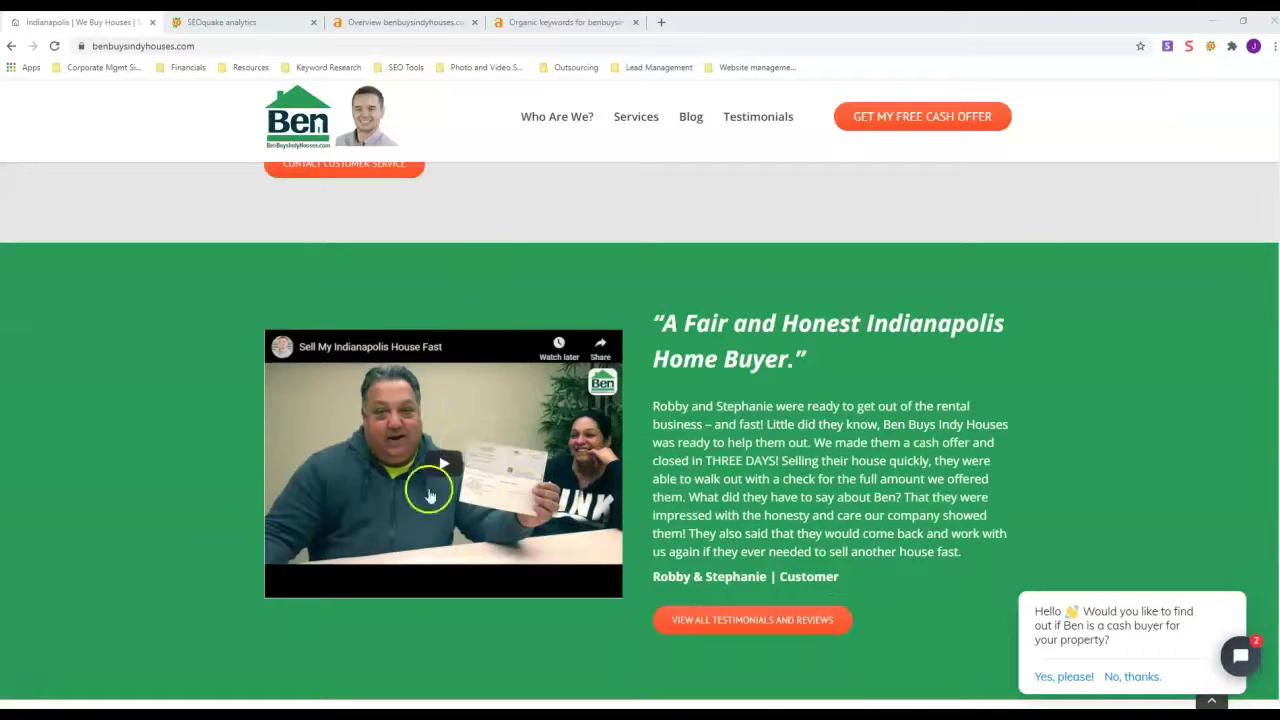
{"action": "scroll", "coordinate": [428, 495], "scroll_direction": "down", "scroll_amount": 3}
{"action": "scroll", "coordinate": [477, 451], "scroll_direction": "down", "scroll_amount": 3}
{"action": "scroll", "coordinate": [443, 466], "scroll_direction": "down", "scroll_amount": 3}
{"action": "scroll", "coordinate": [443, 466], "scroll_direction": "down", "scroll_amount": 3}
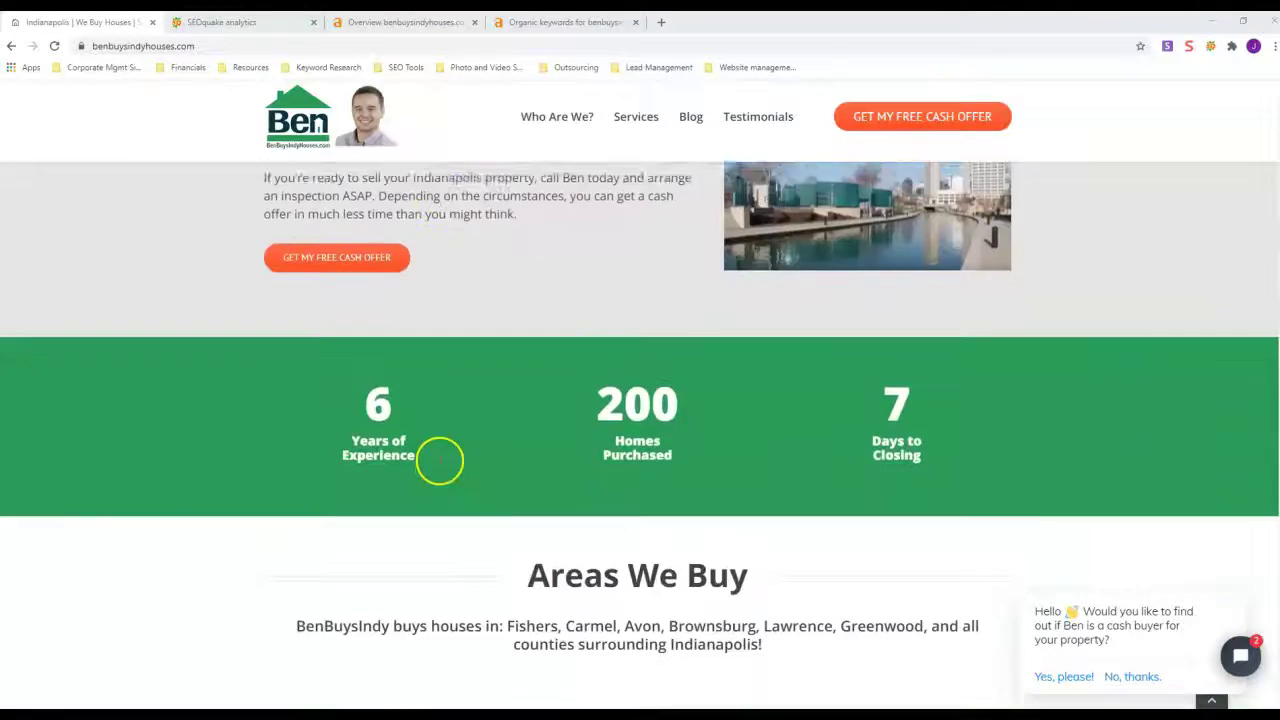
{"action": "scroll", "coordinate": [440, 460], "scroll_direction": "down", "scroll_amount": 2}
{"action": "scroll", "coordinate": [443, 451], "scroll_direction": "up", "scroll_amount": 4}
{"action": "scroll", "coordinate": [443, 451], "scroll_direction": "up", "scroll_amount": 4}
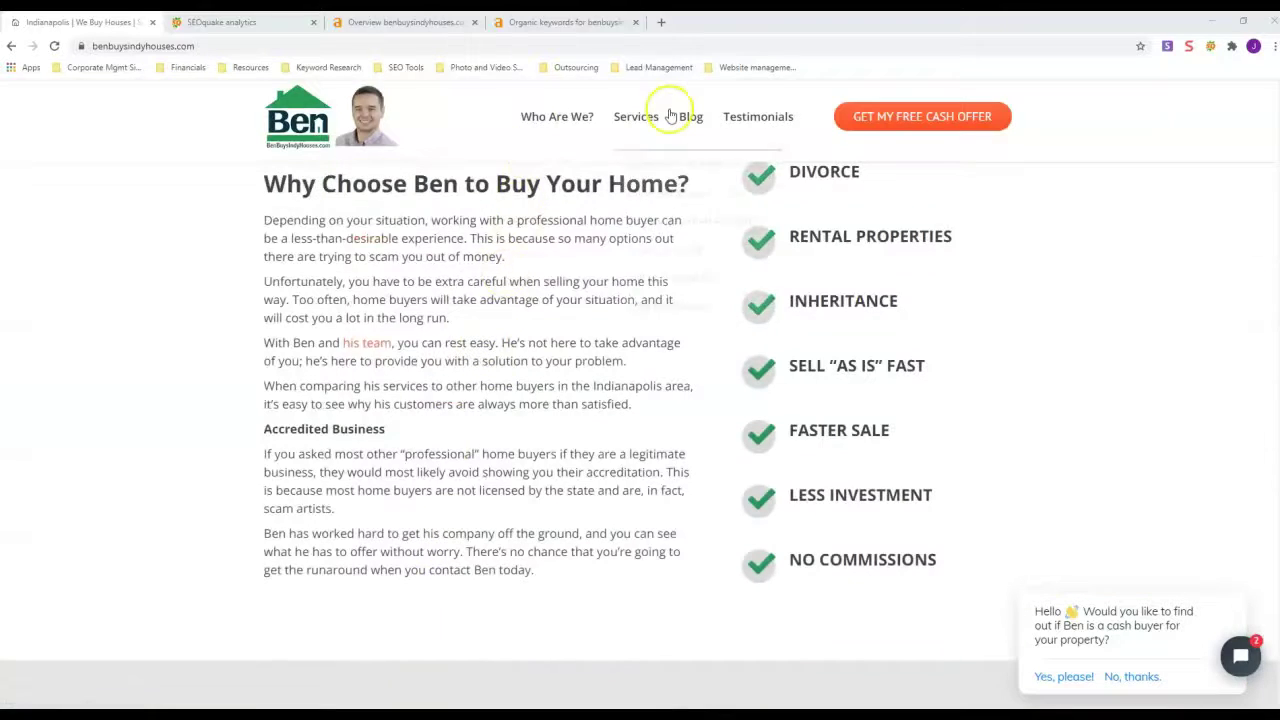
{"action": "scroll", "coordinate": [594, 171], "scroll_direction": "up", "scroll_amount": 4}
{"action": "scroll", "coordinate": [503, 340], "scroll_direction": "up", "scroll_amount": 5}
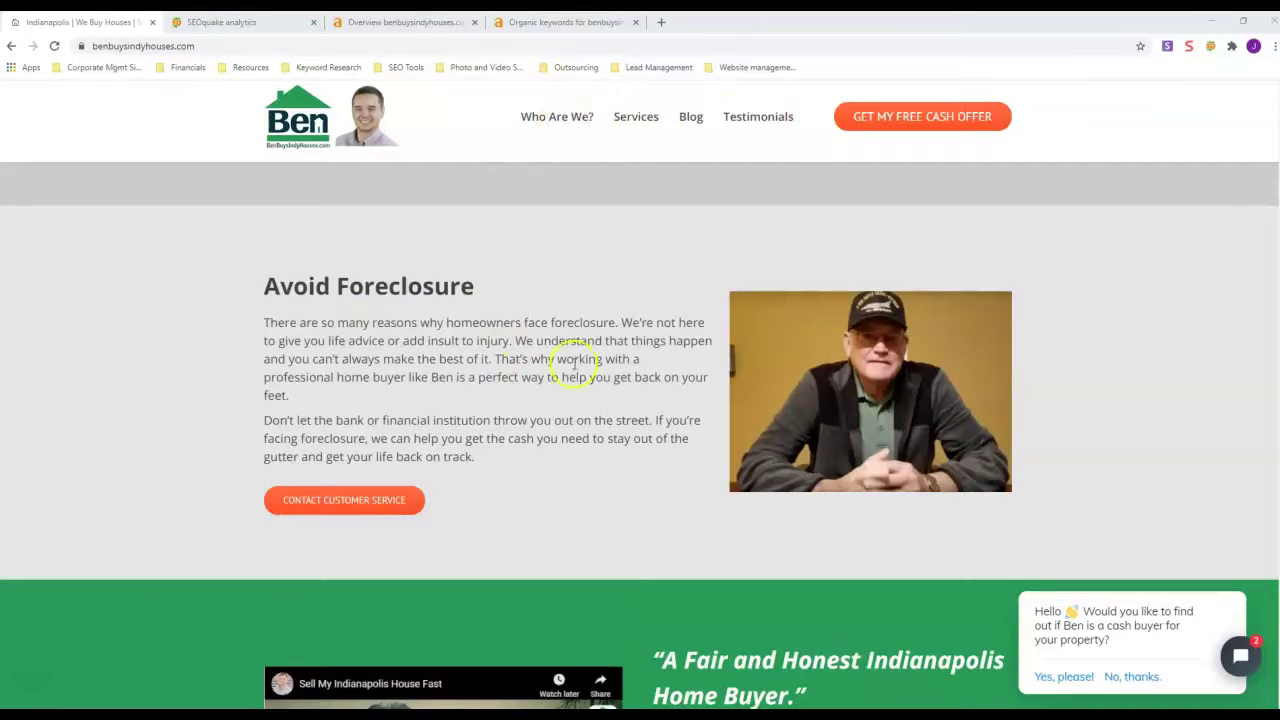
{"action": "scroll", "coordinate": [573, 365], "scroll_direction": "down", "scroll_amount": 4}
{"action": "scroll", "coordinate": [578, 330], "scroll_direction": "down", "scroll_amount": 3}
{"action": "scroll", "coordinate": [580, 314], "scroll_direction": "up", "scroll_amount": 7}
{"action": "scroll", "coordinate": [577, 318], "scroll_direction": "down", "scroll_amount": 10}
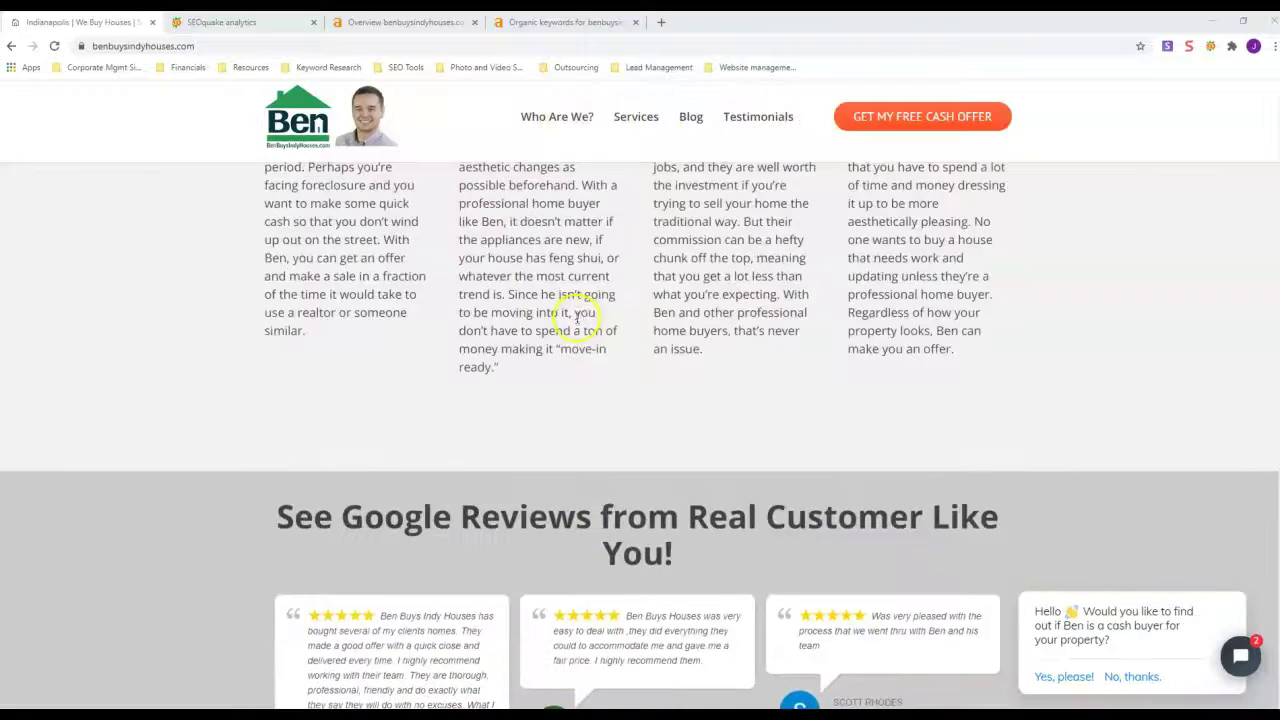
{"action": "scroll", "coordinate": [577, 318], "scroll_direction": "up", "scroll_amount": 5}
{"action": "scroll", "coordinate": [577, 318], "scroll_direction": "up", "scroll_amount": 5}
{"action": "scroll", "coordinate": [577, 318], "scroll_direction": "up", "scroll_amount": 5}
{"action": "scroll", "coordinate": [573, 328], "scroll_direction": "up", "scroll_amount": 4}
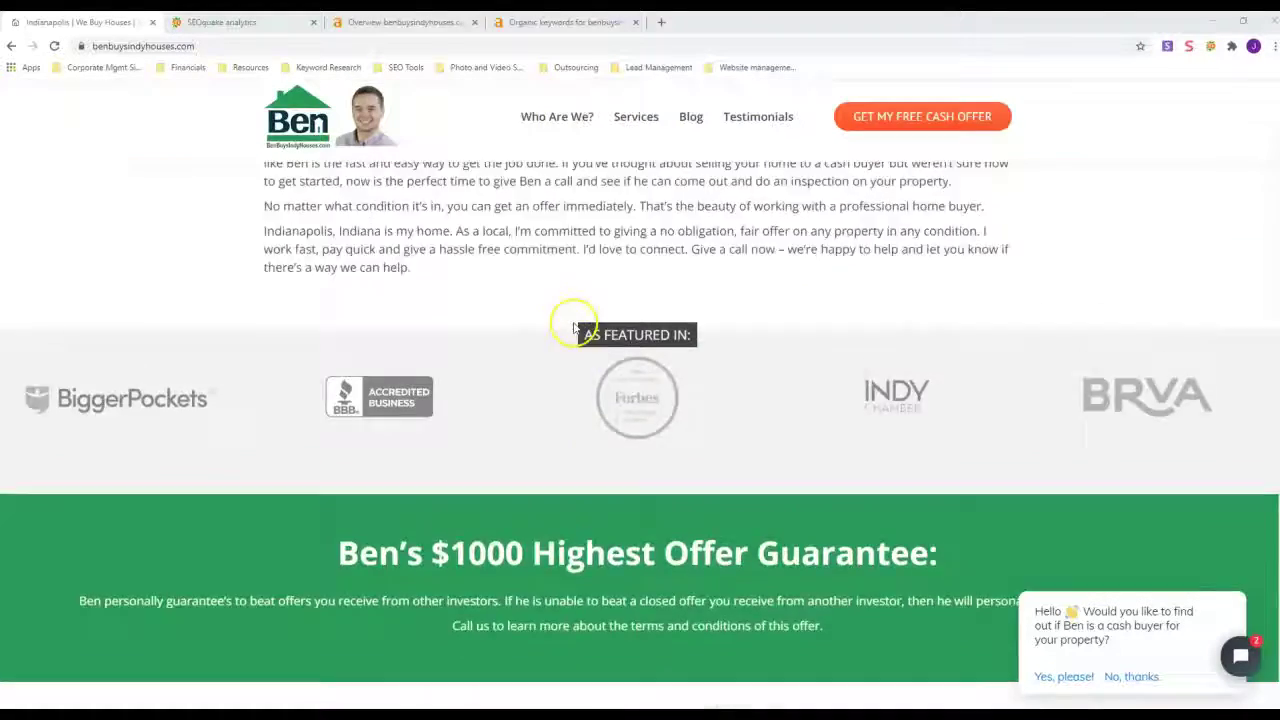
{"action": "scroll", "coordinate": [573, 328], "scroll_direction": "up", "scroll_amount": 5}
{"action": "scroll", "coordinate": [573, 328], "scroll_direction": "up", "scroll_amount": 5}
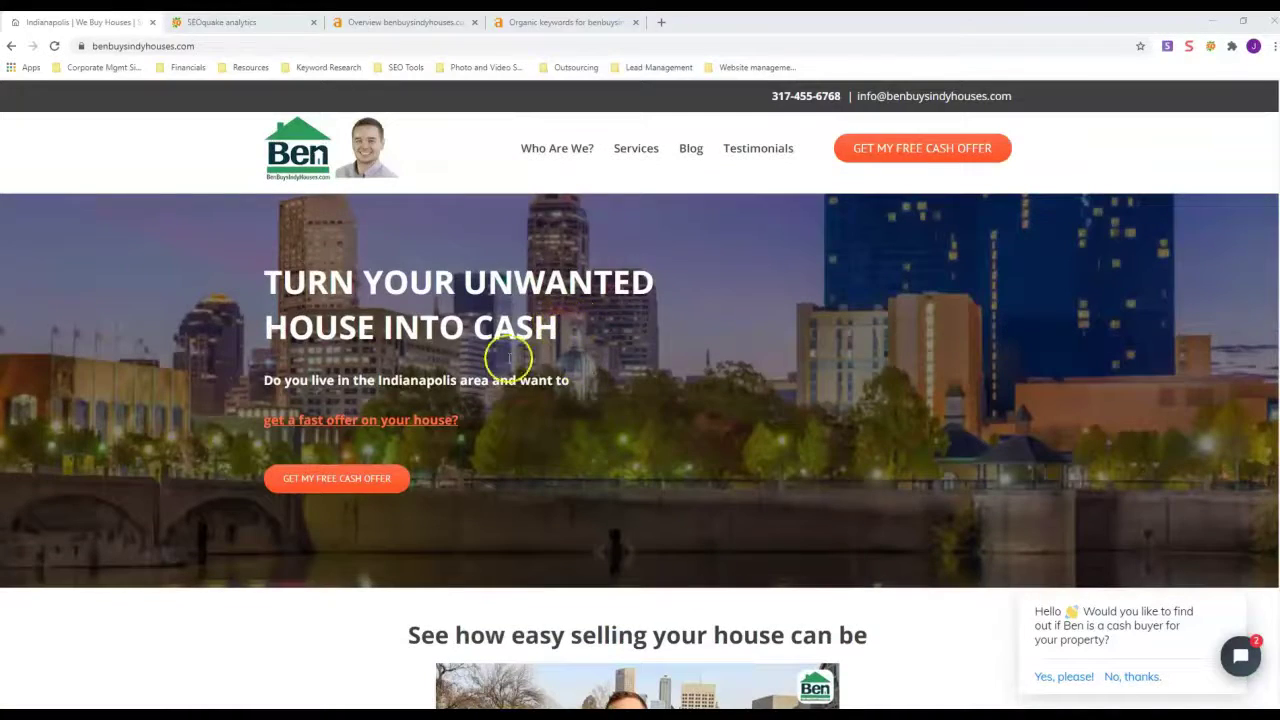
{"action": "scroll", "coordinate": [705, 470], "scroll_direction": "down", "scroll_amount": 4}
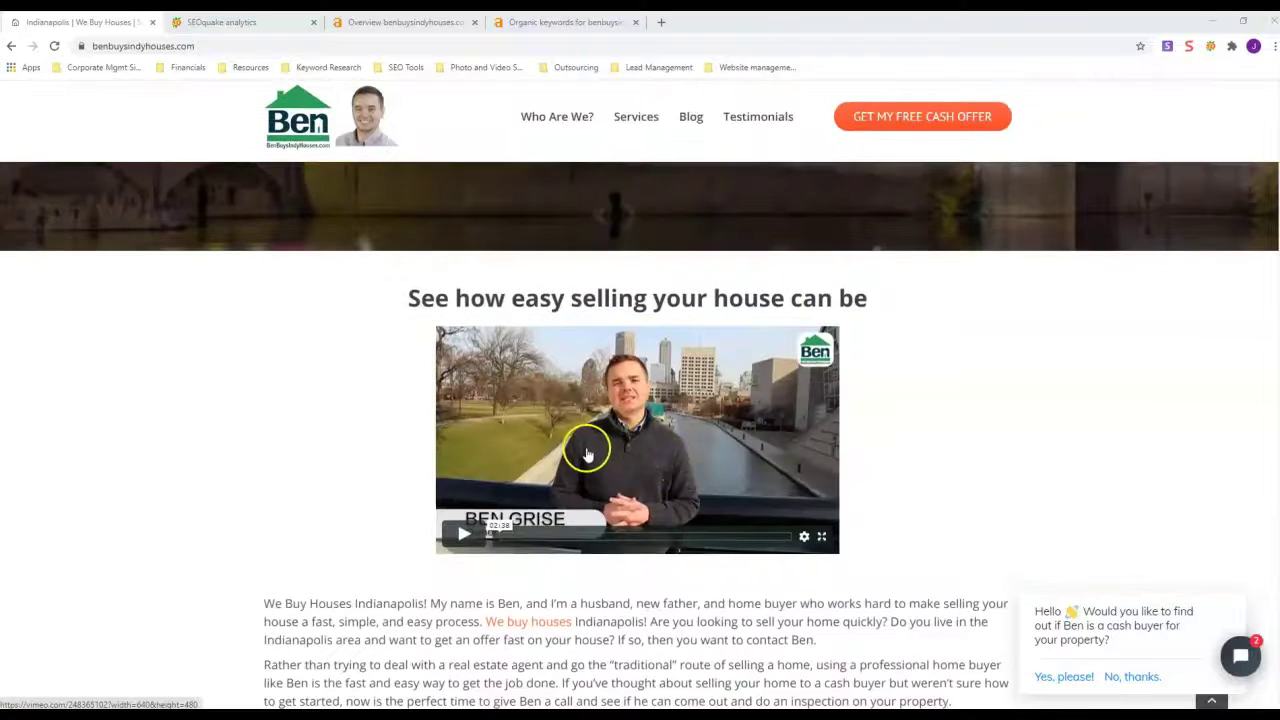
{"action": "scroll", "coordinate": [530, 452], "scroll_direction": "down", "scroll_amount": 3}
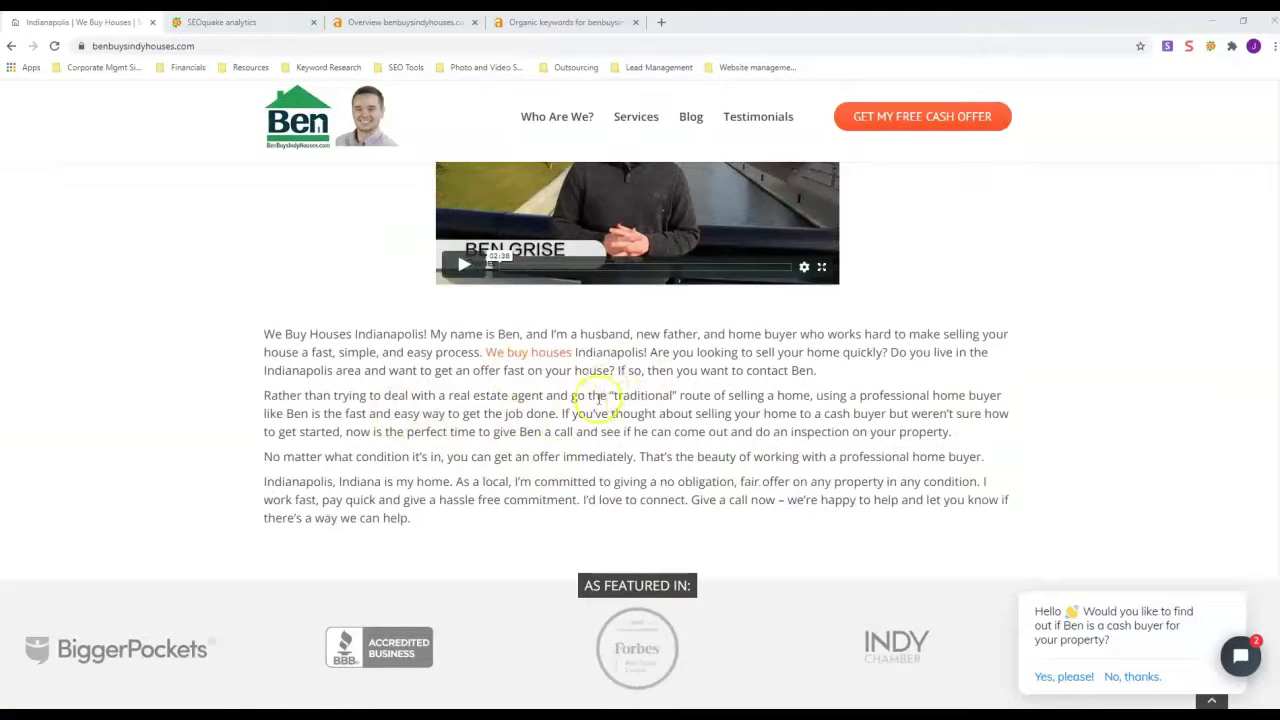
{"action": "scroll", "coordinate": [330, 440], "scroll_direction": "down", "scroll_amount": 3}
{"action": "scroll", "coordinate": [446, 428], "scroll_direction": "down", "scroll_amount": 4}
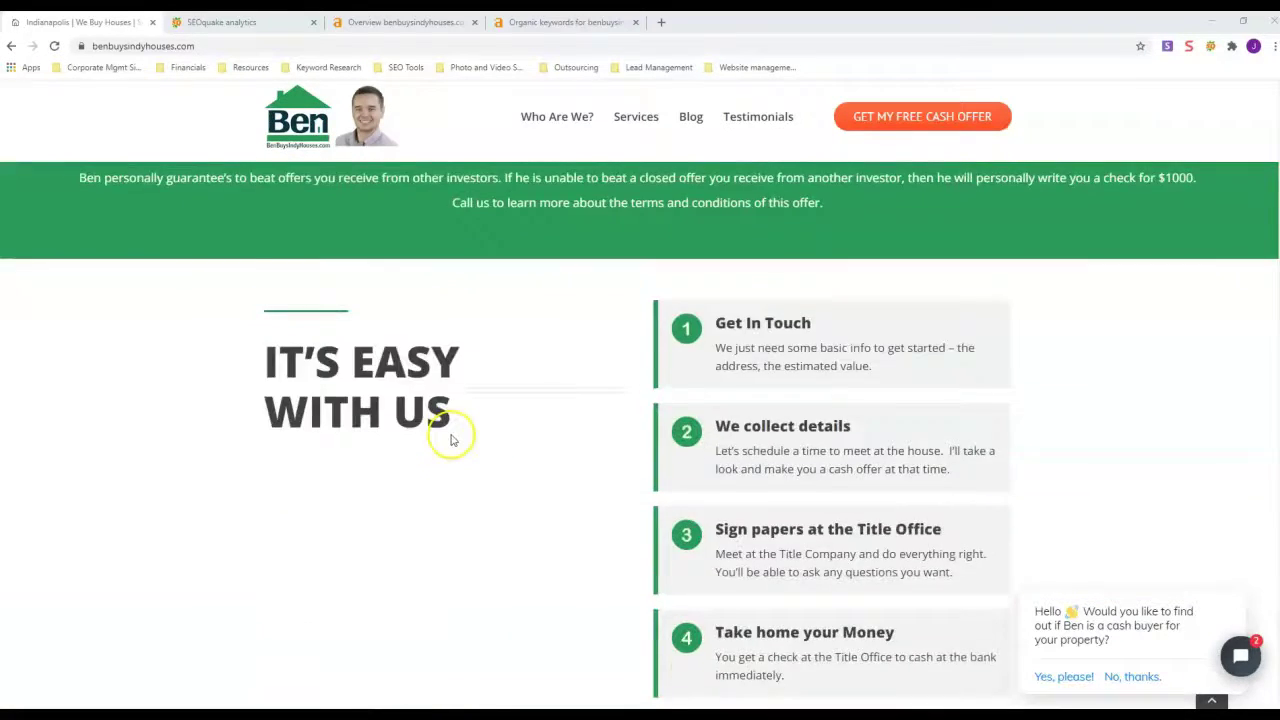
{"action": "scroll", "coordinate": [446, 440], "scroll_direction": "down", "scroll_amount": 3}
{"action": "scroll", "coordinate": [420, 450], "scroll_direction": "down", "scroll_amount": 3}
{"action": "scroll", "coordinate": [400, 452], "scroll_direction": "down", "scroll_amount": 3}
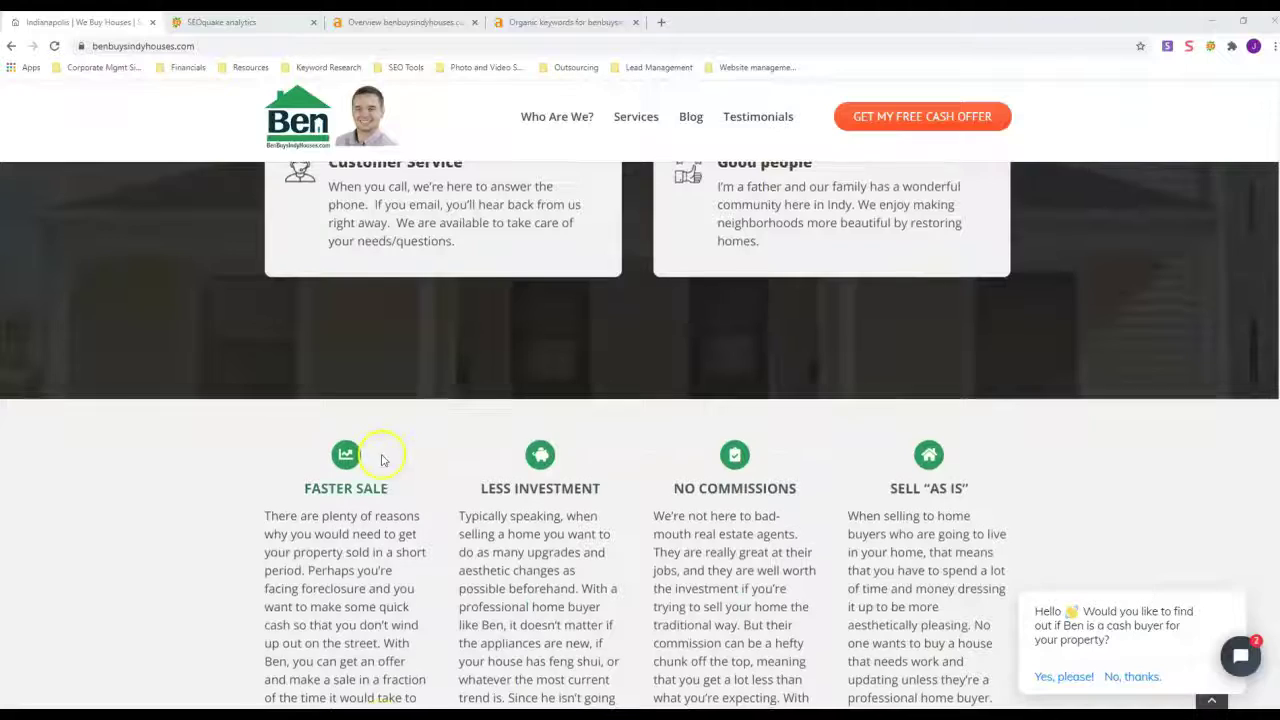
{"action": "scroll", "coordinate": [381, 457], "scroll_direction": "down", "scroll_amount": 3}
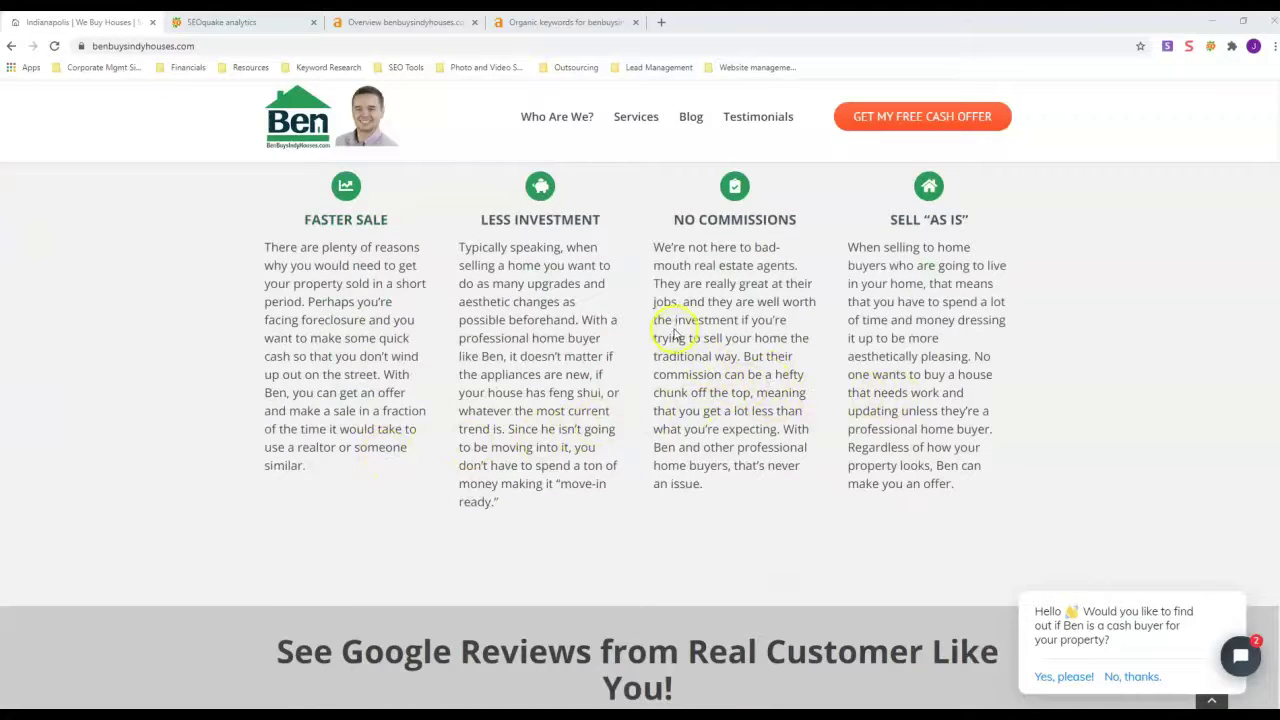
{"action": "scroll", "coordinate": [600, 315], "scroll_direction": "down", "scroll_amount": 1}
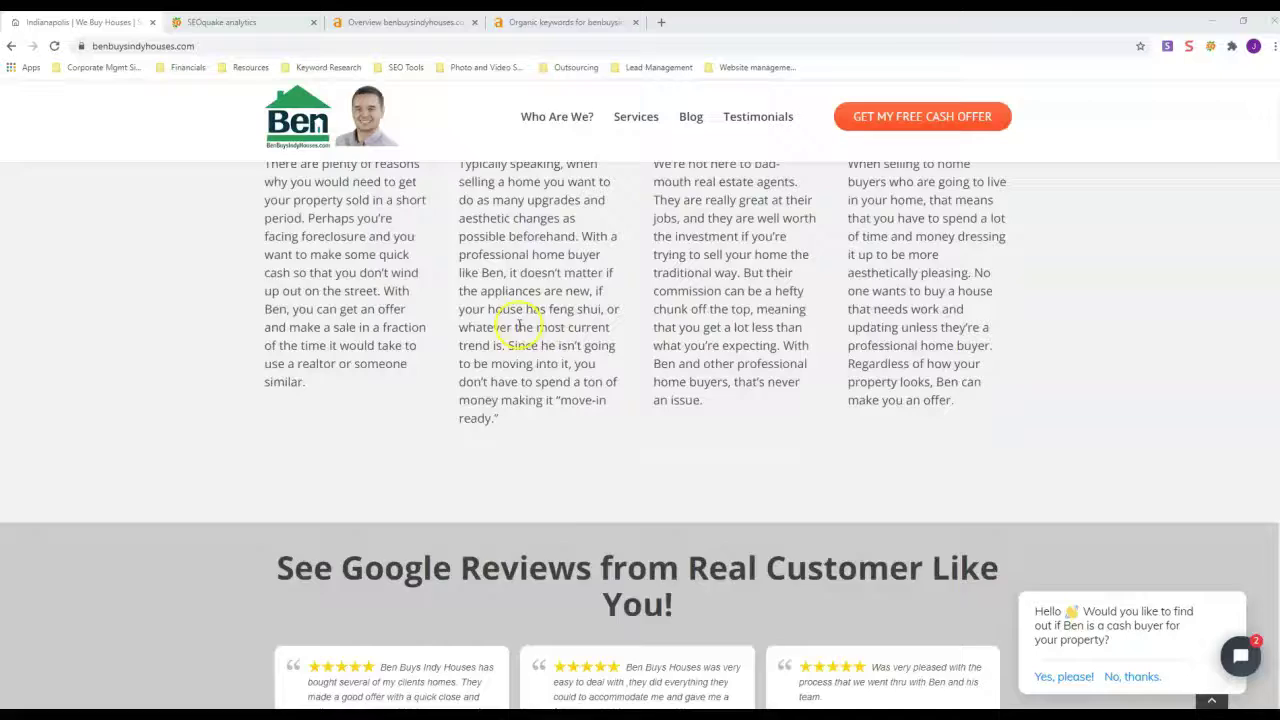
{"action": "scroll", "coordinate": [510, 325], "scroll_direction": "down", "scroll_amount": 2}
{"action": "scroll", "coordinate": [495, 340], "scroll_direction": "down", "scroll_amount": 3}
{"action": "scroll", "coordinate": [485, 350], "scroll_direction": "down", "scroll_amount": 2}
{"action": "scroll", "coordinate": [475, 356], "scroll_direction": "down", "scroll_amount": 3}
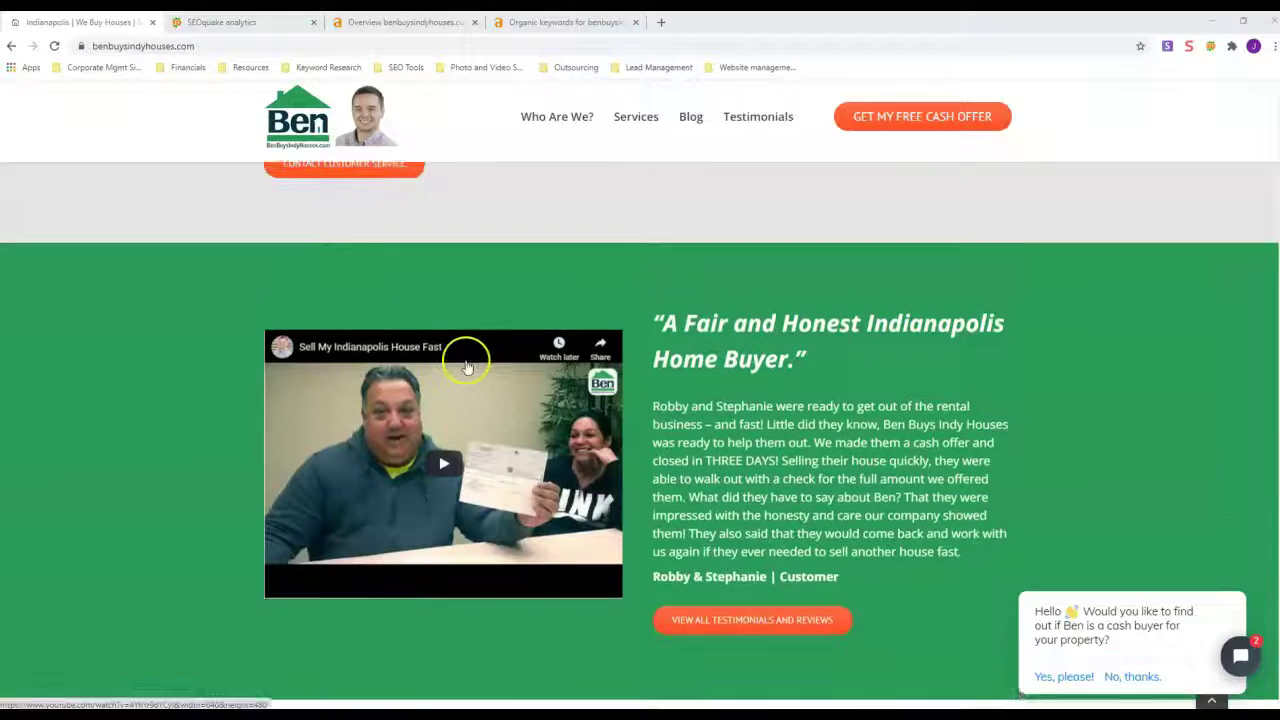
{"action": "scroll", "coordinate": [466, 360], "scroll_direction": "down", "scroll_amount": 3}
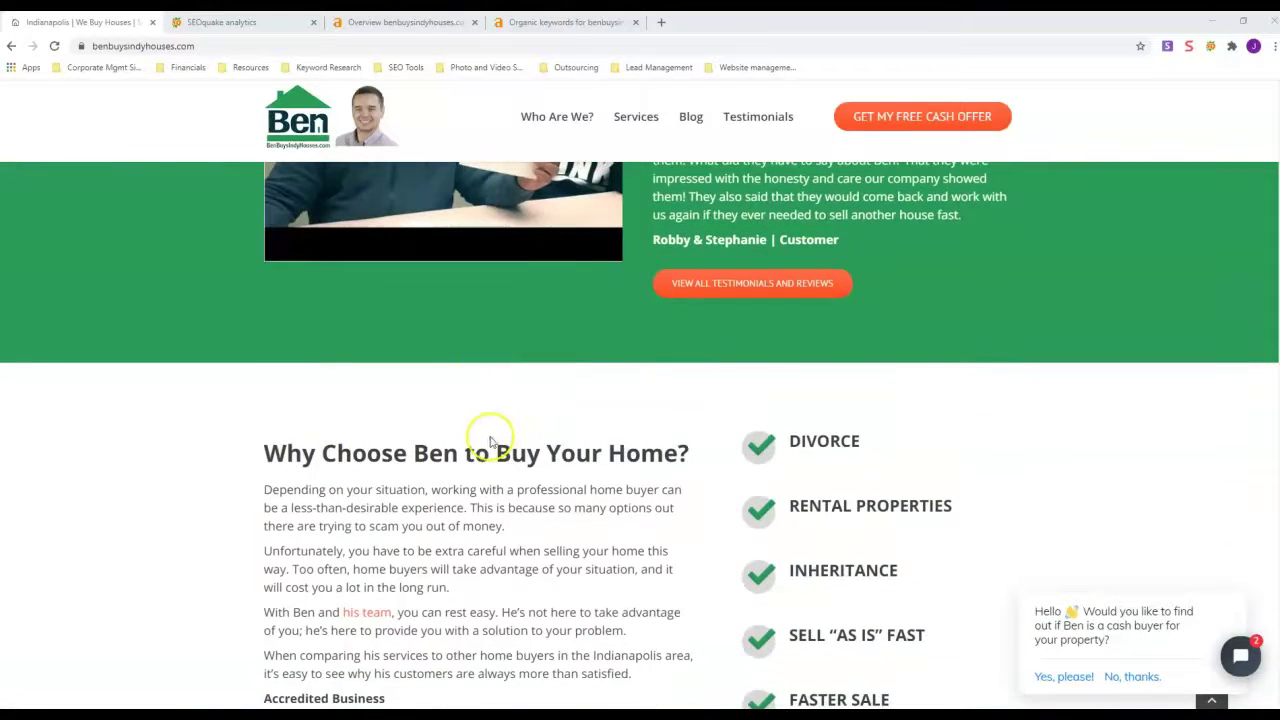
{"action": "scroll", "coordinate": [486, 437], "scroll_direction": "down", "scroll_amount": 3}
{"action": "scroll", "coordinate": [485, 437], "scroll_direction": "down", "scroll_amount": 3}
{"action": "scroll", "coordinate": [471, 423], "scroll_direction": "down", "scroll_amount": 3}
{"action": "scroll", "coordinate": [465, 444], "scroll_direction": "down", "scroll_amount": 3}
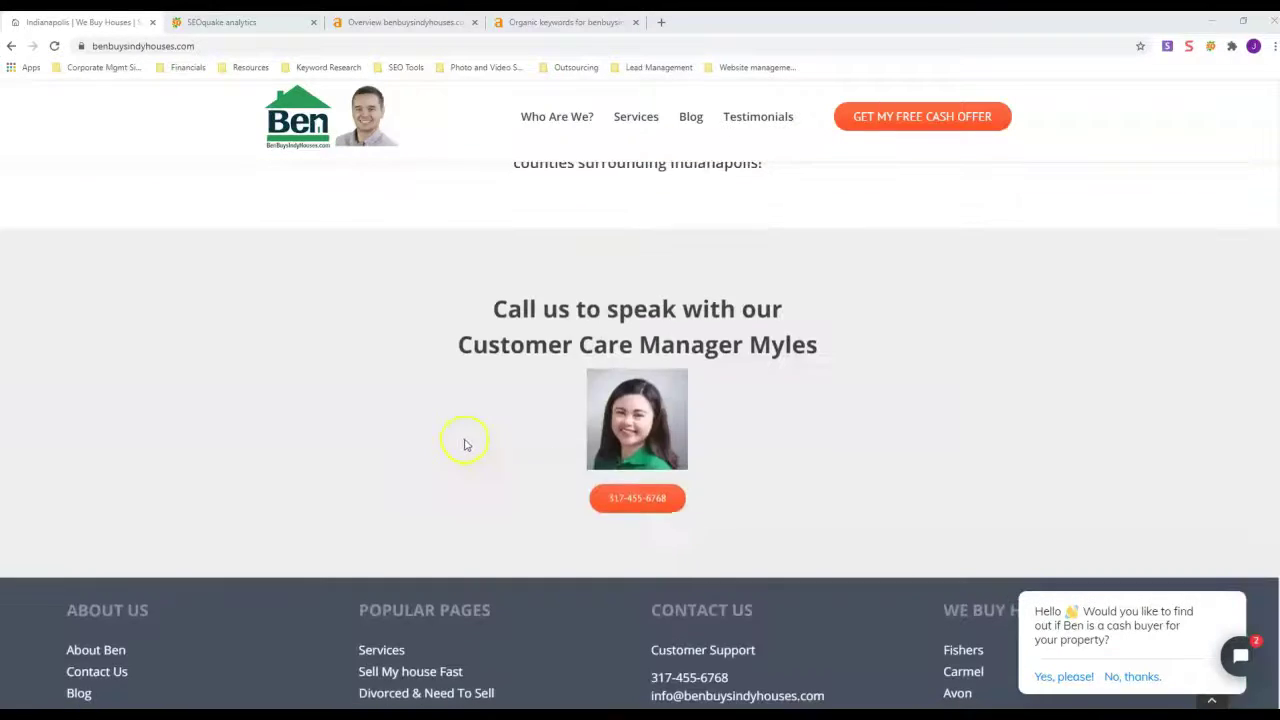
Return to the homepage top, then bring up SEOquake's Page Info report and scroll toward keyword density.
{"action": "scroll", "coordinate": [440, 440], "scroll_direction": "up", "scroll_amount": 3}
{"action": "scroll", "coordinate": [400, 400], "scroll_direction": "up", "scroll_amount": 3}
{"action": "scroll", "coordinate": [355, 315], "scroll_direction": "up", "scroll_amount": 3}
{"action": "scroll", "coordinate": [350, 308], "scroll_direction": "up", "scroll_amount": 3}
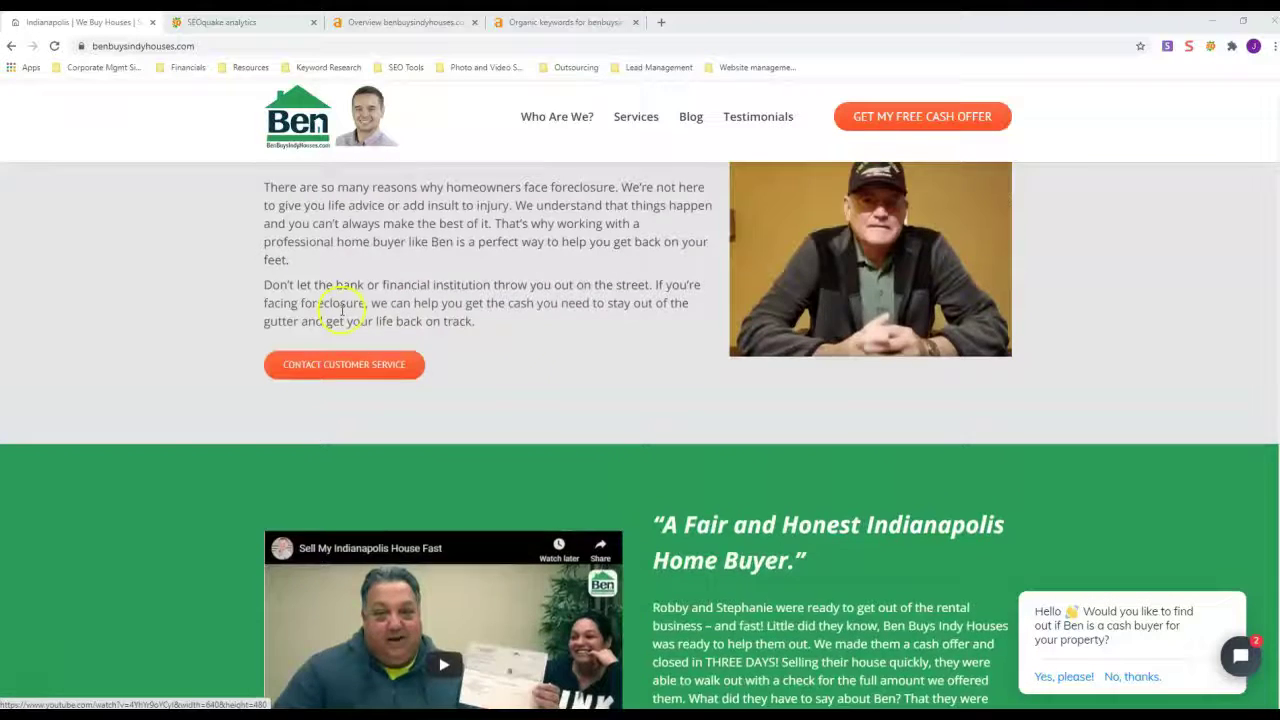
{"action": "scroll", "coordinate": [340, 305], "scroll_direction": "up", "scroll_amount": 3}
{"action": "scroll", "coordinate": [338, 310], "scroll_direction": "up", "scroll_amount": 3}
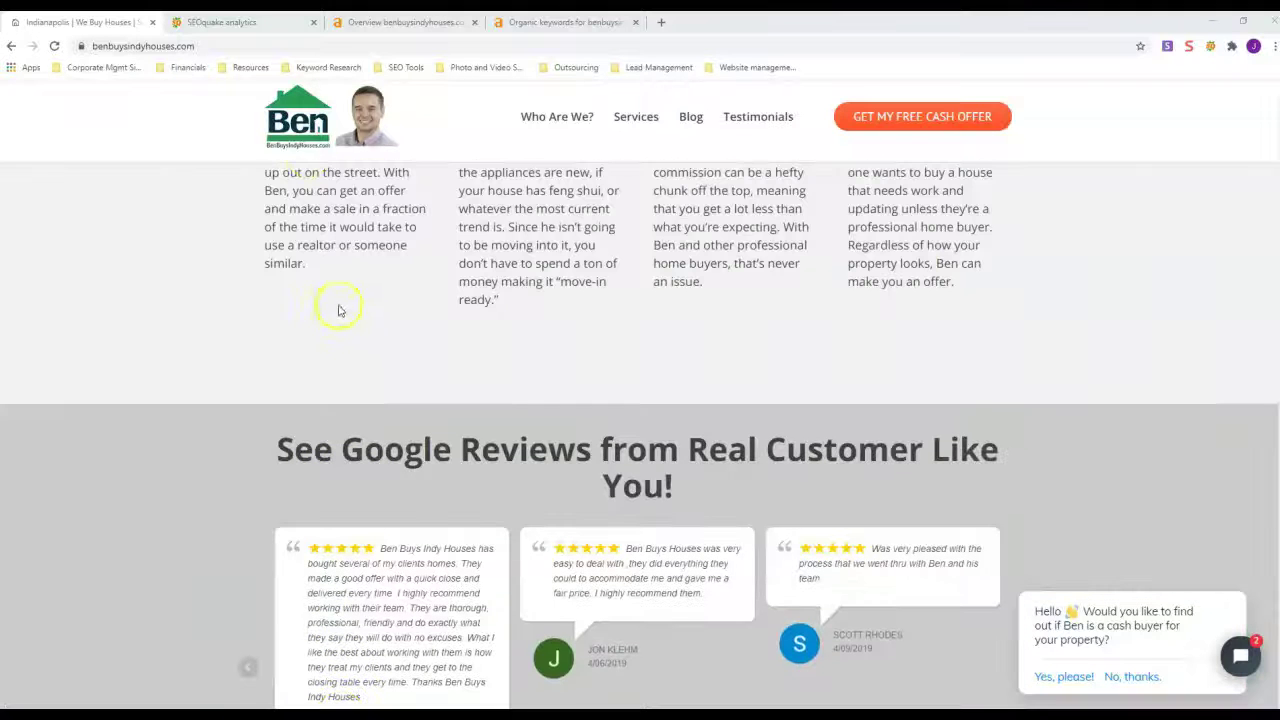
{"action": "left_click", "coordinate": [245, 22]}
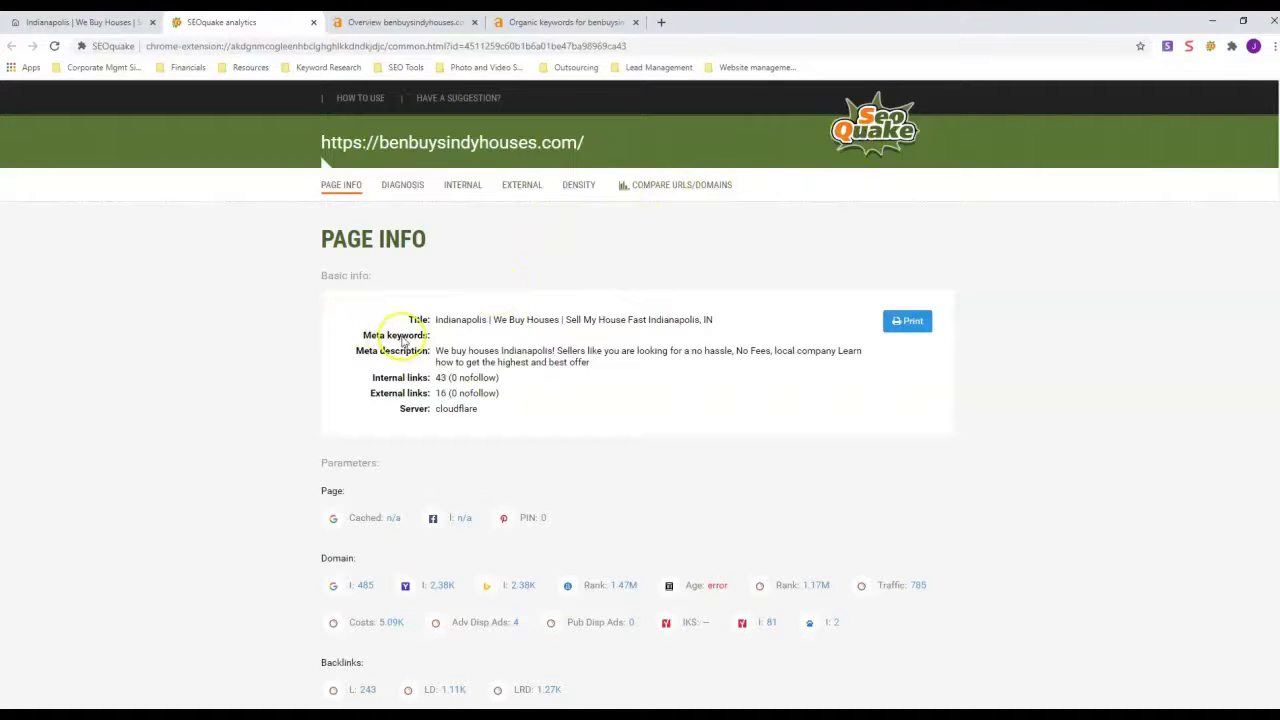
{"action": "scroll", "coordinate": [410, 340], "scroll_direction": "down", "scroll_amount": 2}
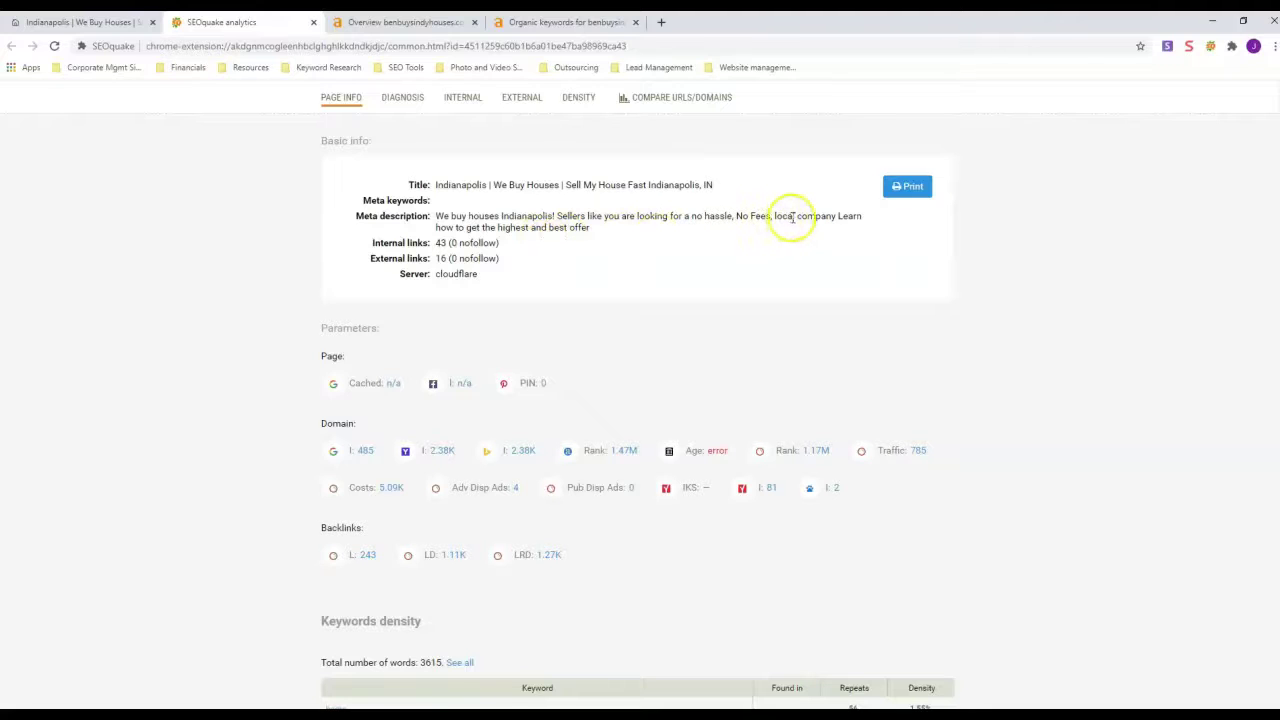
{"action": "scroll", "coordinate": [432, 275], "scroll_direction": "down", "scroll_amount": 2}
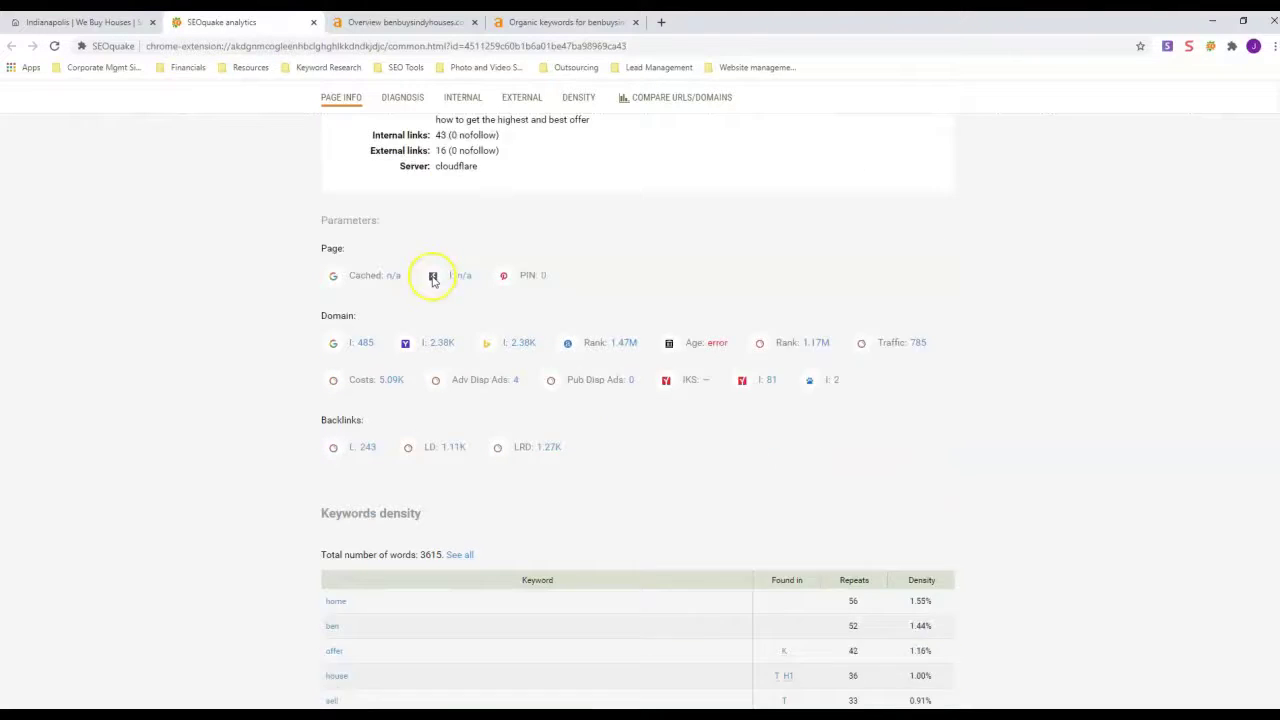
{"action": "scroll", "coordinate": [432, 275], "scroll_direction": "down", "scroll_amount": 3}
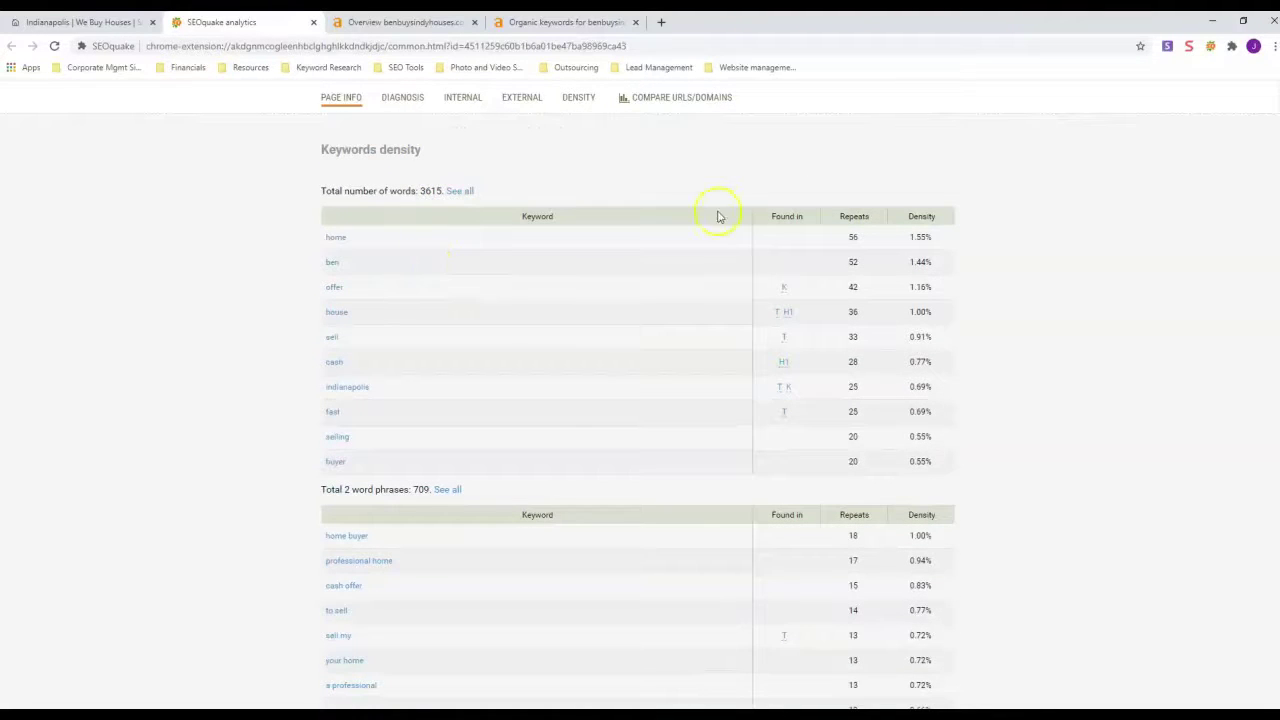
{"action": "scroll", "coordinate": [397, 268], "scroll_direction": "down", "scroll_amount": 2}
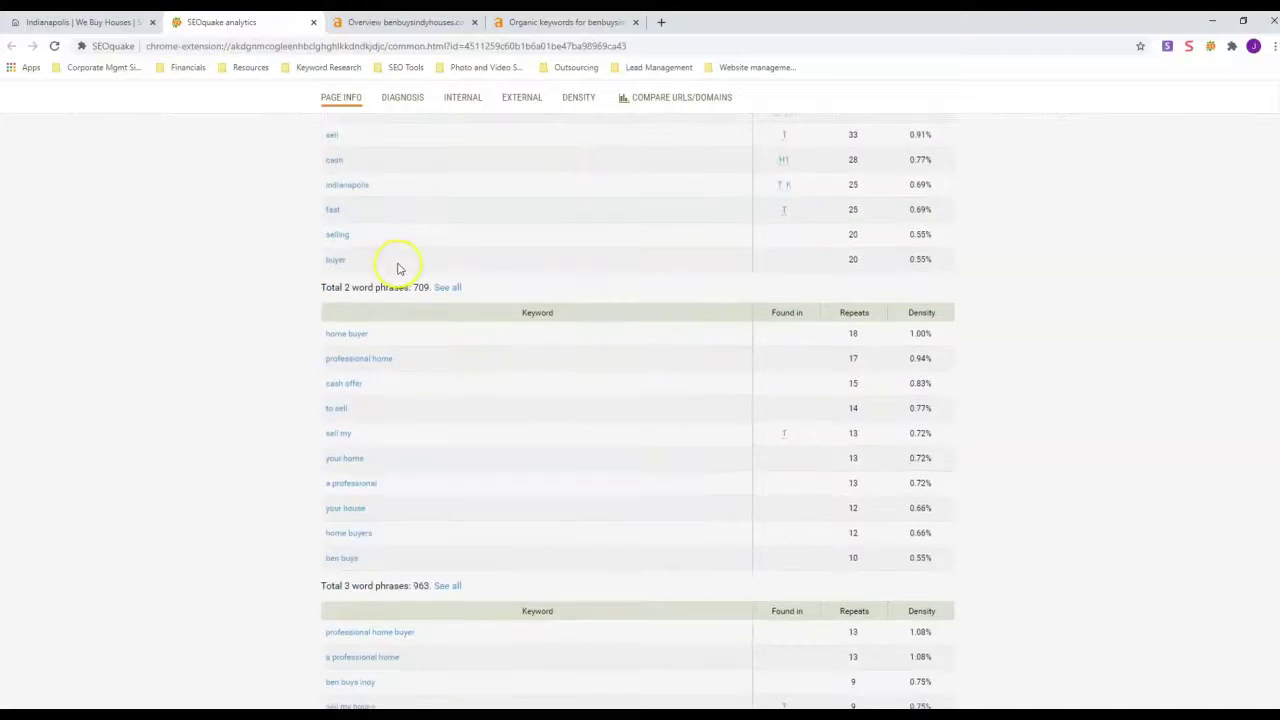
{"action": "scroll", "coordinate": [397, 268], "scroll_direction": "down", "scroll_amount": 3}
{"action": "scroll", "coordinate": [396, 268], "scroll_direction": "down", "scroll_amount": 1}
{"action": "scroll", "coordinate": [395, 268], "scroll_direction": "down", "scroll_amount": 2}
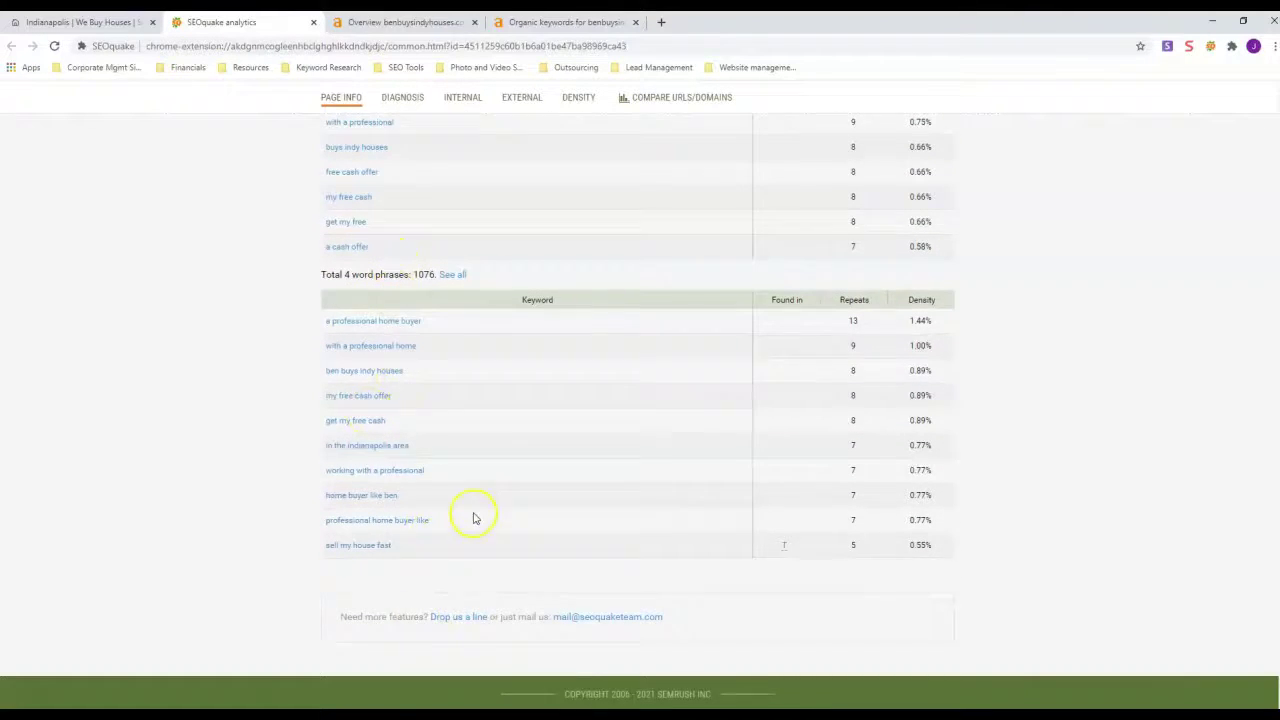
{"action": "scroll", "coordinate": [447, 394], "scroll_direction": "up", "scroll_amount": 3}
{"action": "scroll", "coordinate": [378, 585], "scroll_direction": "down", "scroll_amount": 3}
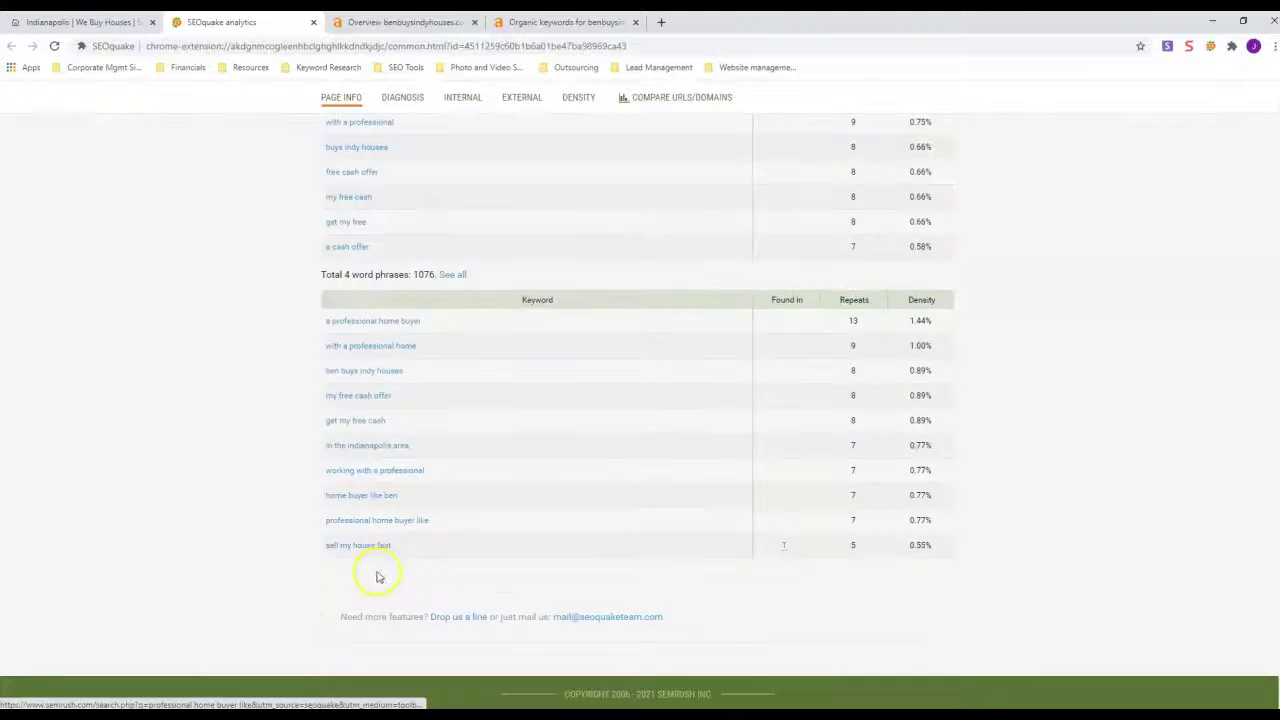
{"action": "scroll", "coordinate": [391, 543], "scroll_direction": "up", "scroll_amount": 3}
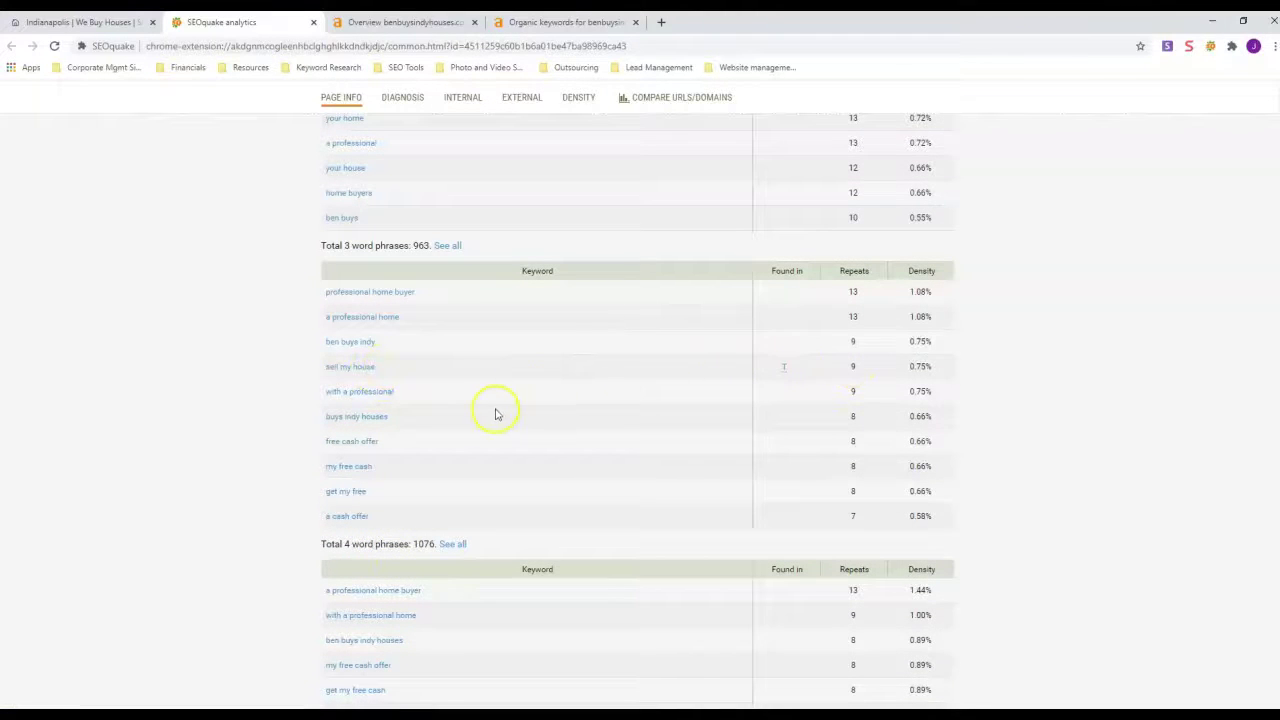
{"action": "scroll", "coordinate": [494, 414], "scroll_direction": "up", "scroll_amount": 1}
{"action": "scroll", "coordinate": [486, 408], "scroll_direction": "down", "scroll_amount": 2}
{"action": "scroll", "coordinate": [468, 410], "scroll_direction": "down", "scroll_amount": 2}
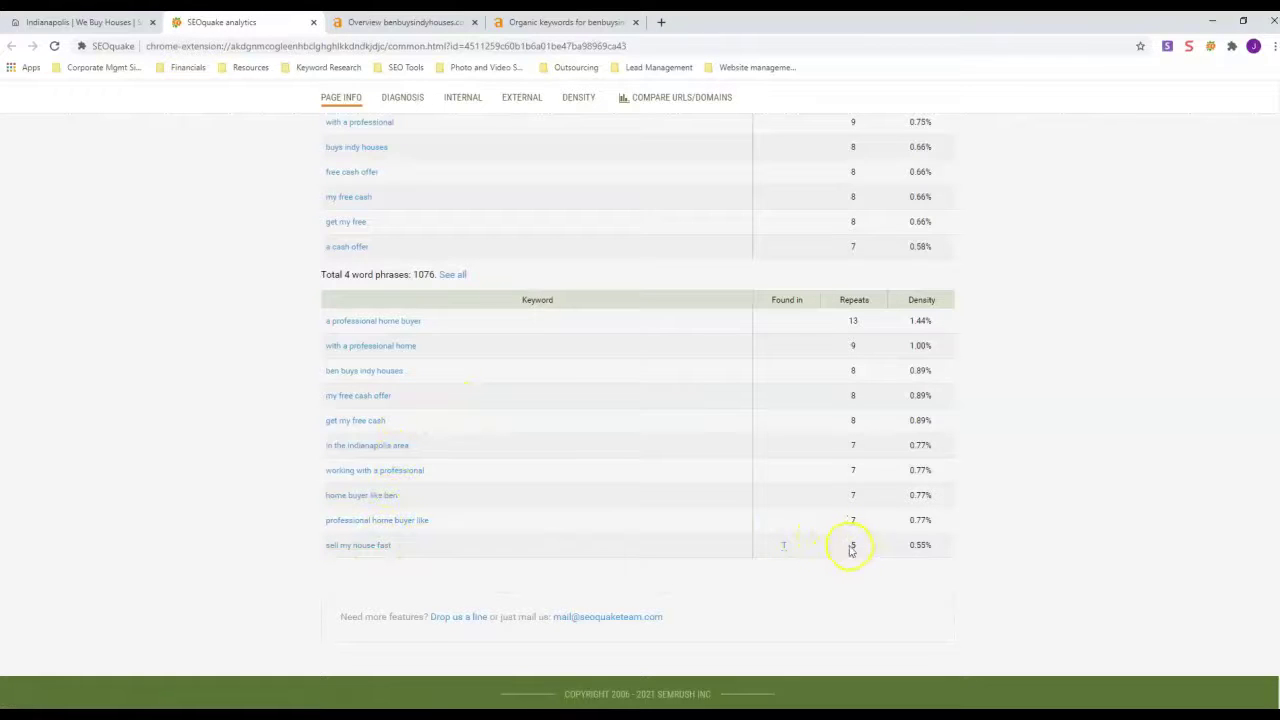
{"action": "scroll", "coordinate": [747, 476], "scroll_direction": "up", "scroll_amount": 4}
{"action": "scroll", "coordinate": [731, 466], "scroll_direction": "up", "scroll_amount": 4}
{"action": "scroll", "coordinate": [731, 466], "scroll_direction": "up", "scroll_amount": 4}
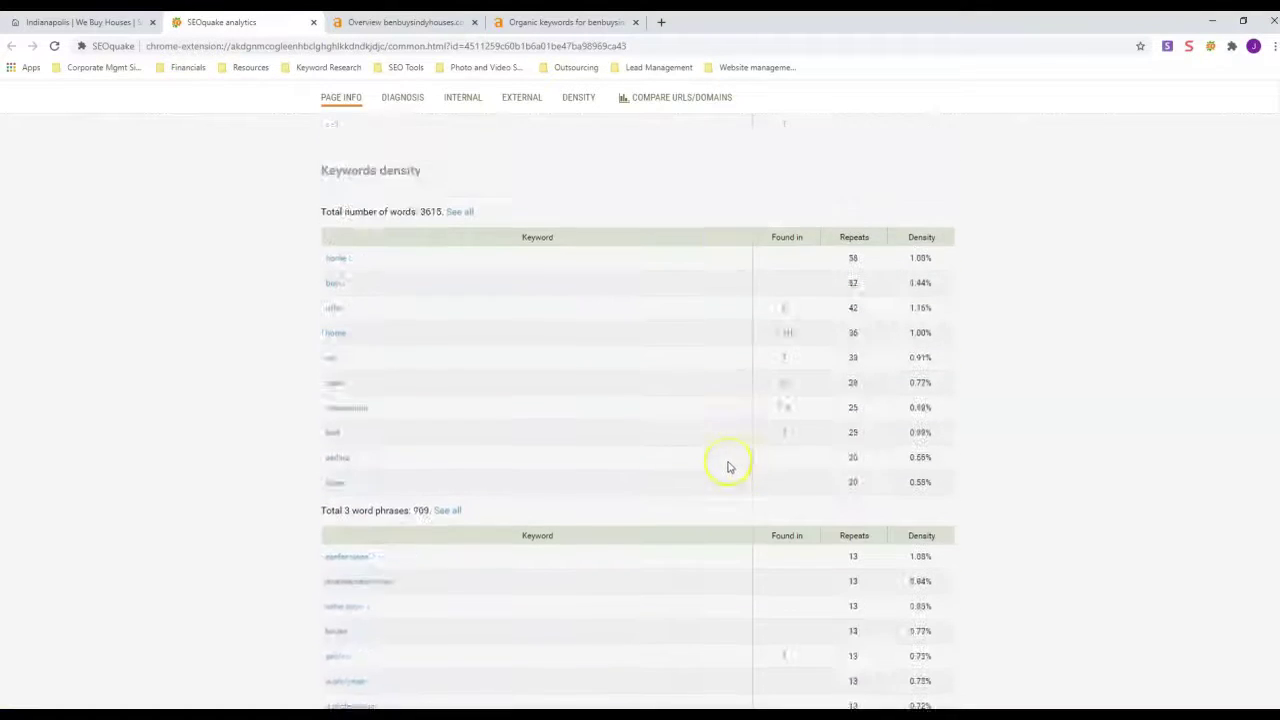
{"action": "scroll", "coordinate": [700, 475], "scroll_direction": "up", "scroll_amount": 5}
{"action": "scroll", "coordinate": [683, 483], "scroll_direction": "up", "scroll_amount": 1}
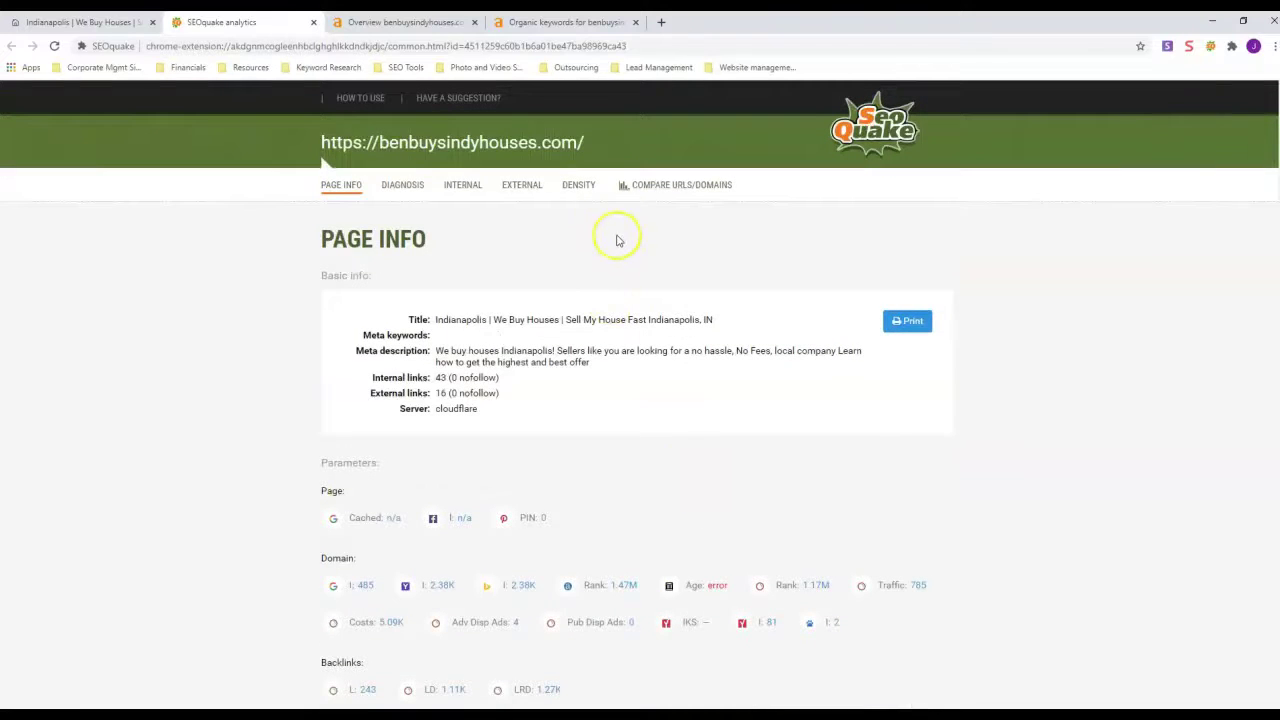
{"action": "scroll", "coordinate": [806, 406], "scroll_direction": "down", "scroll_amount": 1}
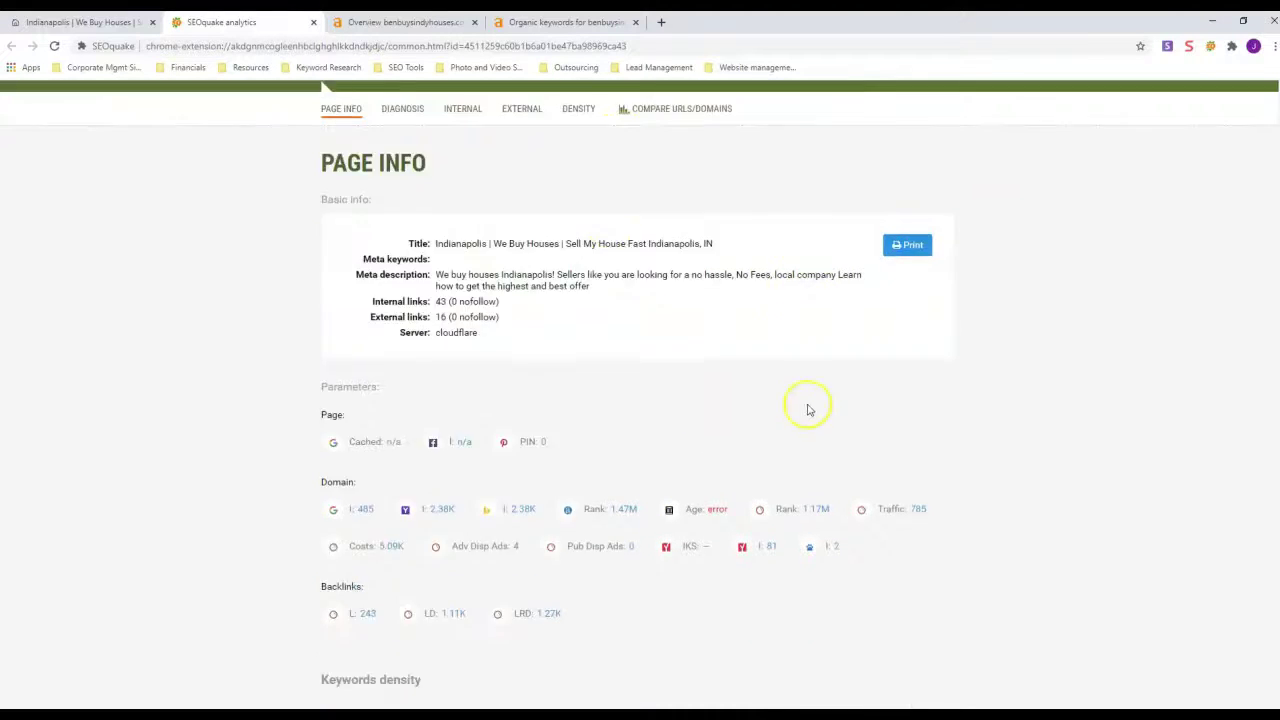
{"action": "scroll", "coordinate": [920, 509], "scroll_direction": "down", "scroll_amount": 3}
{"action": "scroll", "coordinate": [920, 563], "scroll_direction": "down", "scroll_amount": 1}
{"action": "scroll", "coordinate": [918, 455], "scroll_direction": "down", "scroll_amount": 2}
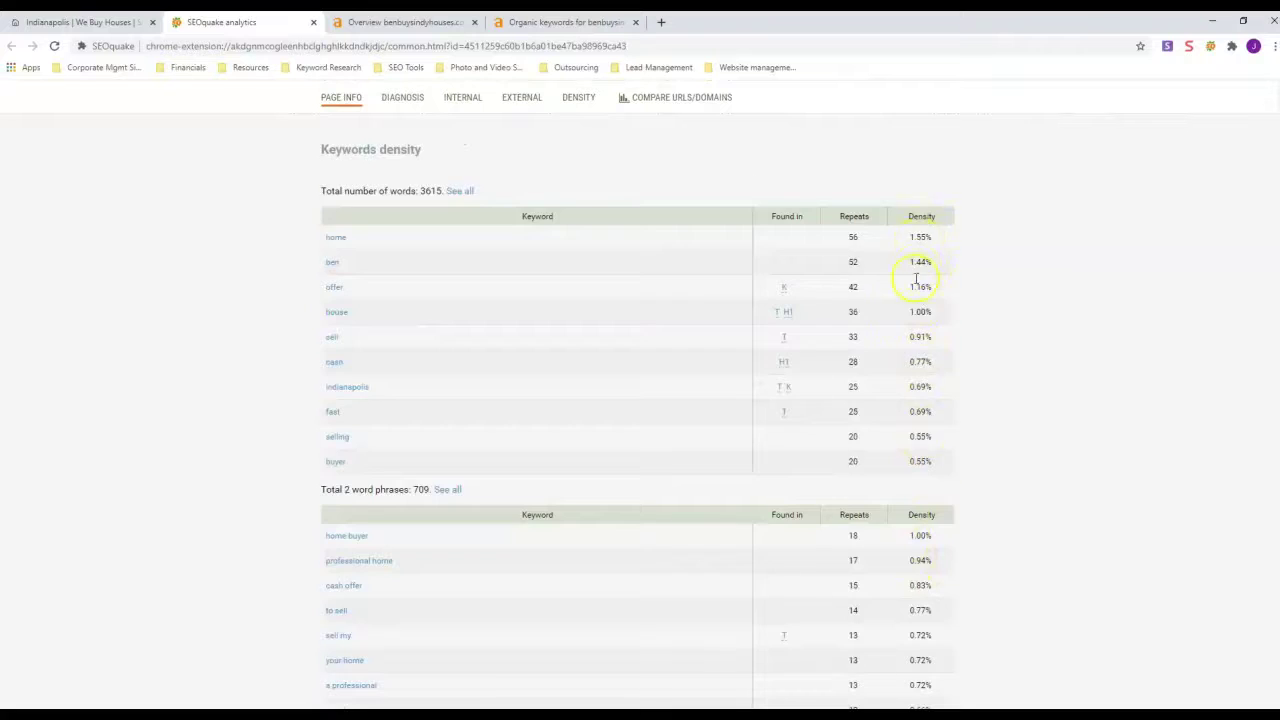
{"action": "scroll", "coordinate": [916, 285], "scroll_direction": "down", "scroll_amount": 3}
{"action": "scroll", "coordinate": [910, 294], "scroll_direction": "down", "scroll_amount": 3}
{"action": "scroll", "coordinate": [895, 300], "scroll_direction": "down", "scroll_amount": 3}
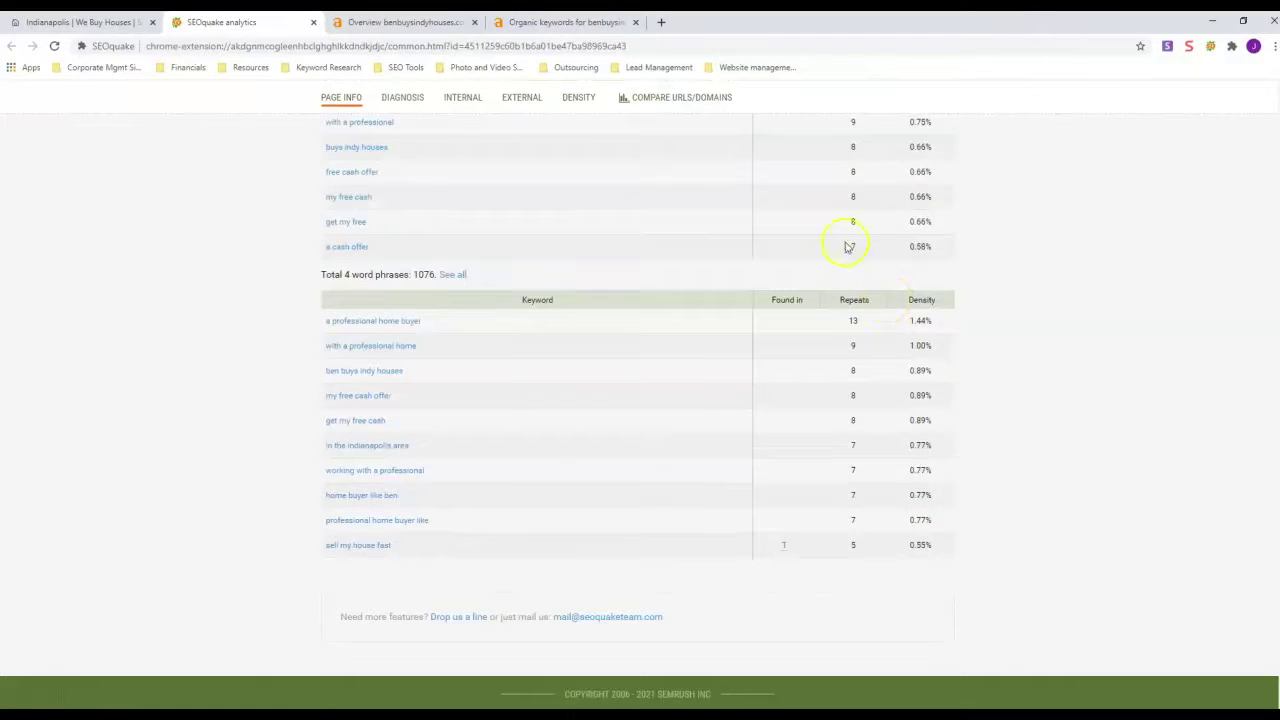
{"action": "scroll", "coordinate": [840, 262], "scroll_direction": "up", "scroll_amount": 4}
{"action": "scroll", "coordinate": [786, 264], "scroll_direction": "up", "scroll_amount": 4}
{"action": "scroll", "coordinate": [786, 265], "scroll_direction": "up", "scroll_amount": 4}
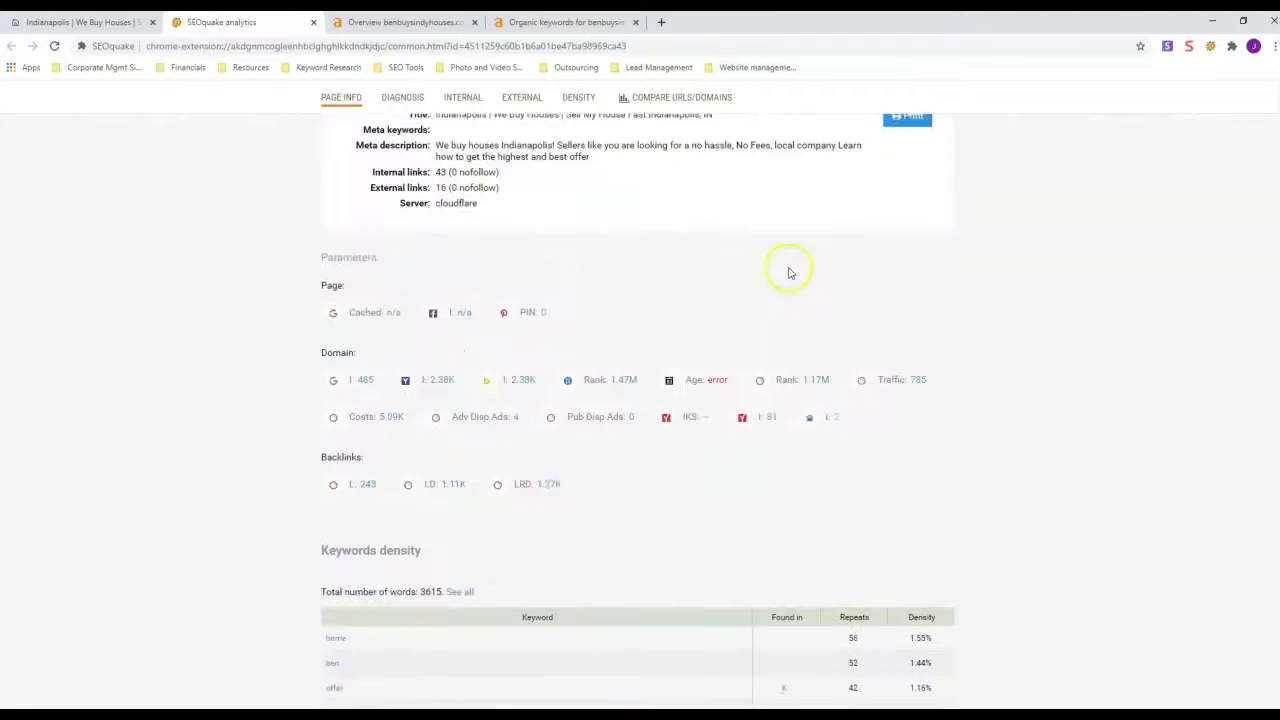
{"action": "scroll", "coordinate": [784, 268], "scroll_direction": "up", "scroll_amount": 2}
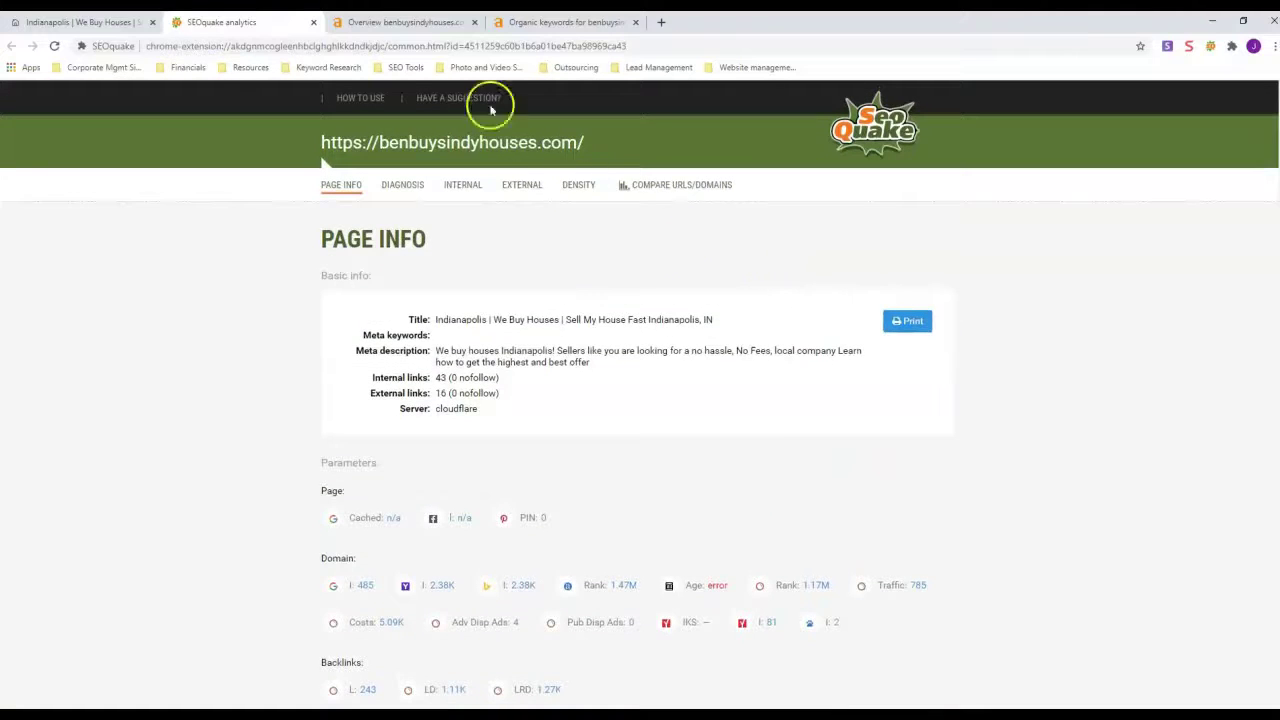
Bring up the Ahrefs overview: 1.43K backlinks, 186 referring domains, 1.5K organic keywords, 374 traffic.
{"action": "left_click", "coordinate": [386, 22]}
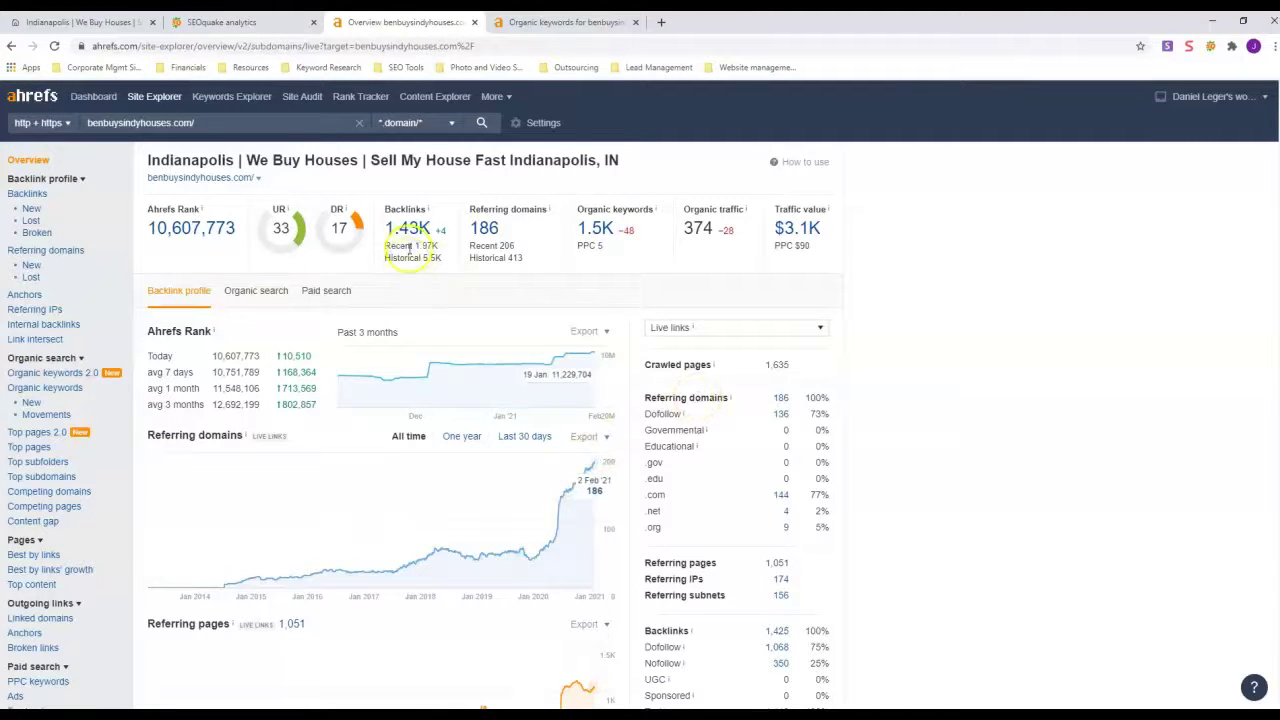
{"action": "mouse_move", "coordinate": [595, 229]}
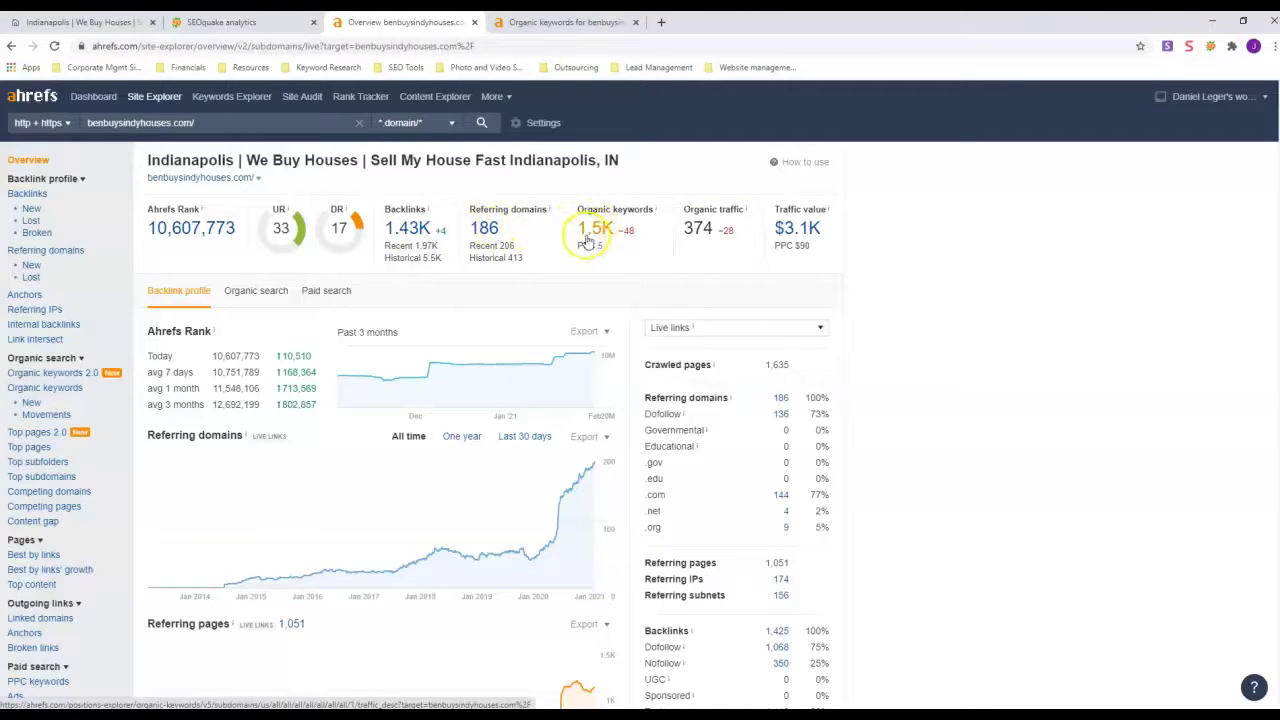
{"action": "scroll", "coordinate": [684, 232], "scroll_direction": "down", "scroll_amount": 1}
{"action": "scroll", "coordinate": [684, 232], "scroll_direction": "up", "scroll_amount": 1}
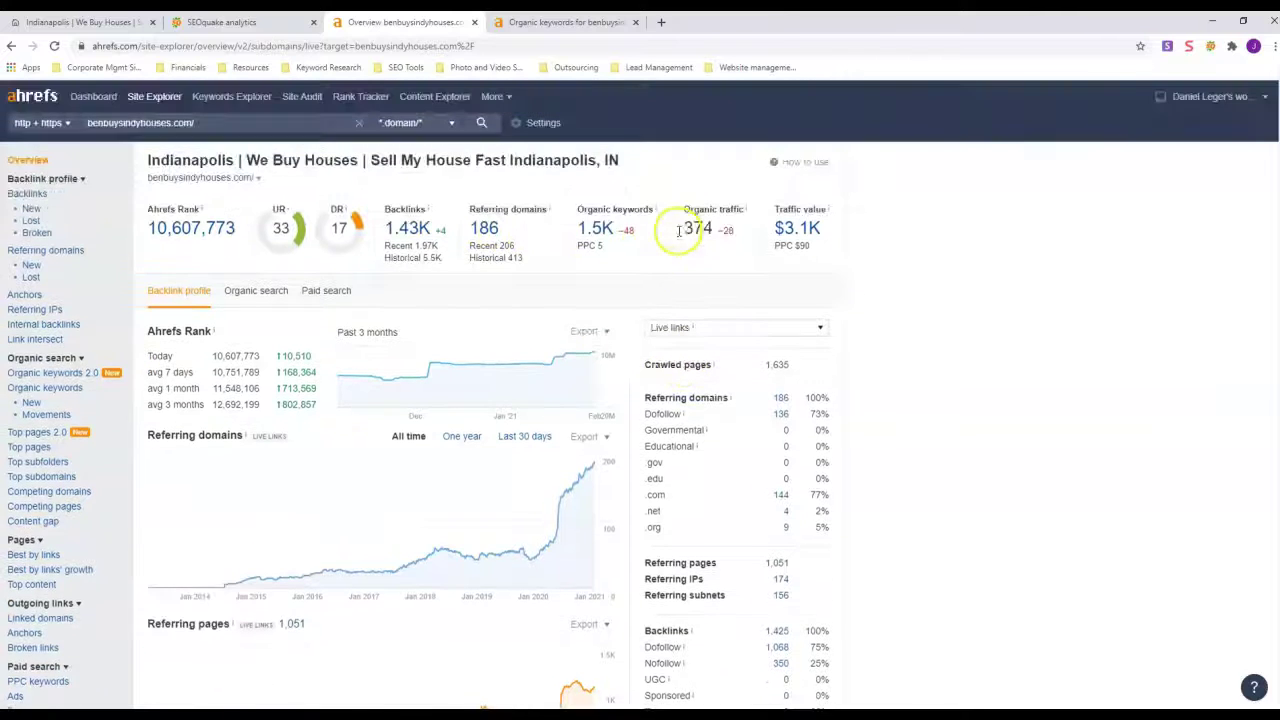
Scroll through the backlink charts and Anchors table, then back to the top.
{"action": "scroll", "coordinate": [623, 253], "scroll_direction": "down", "scroll_amount": 1}
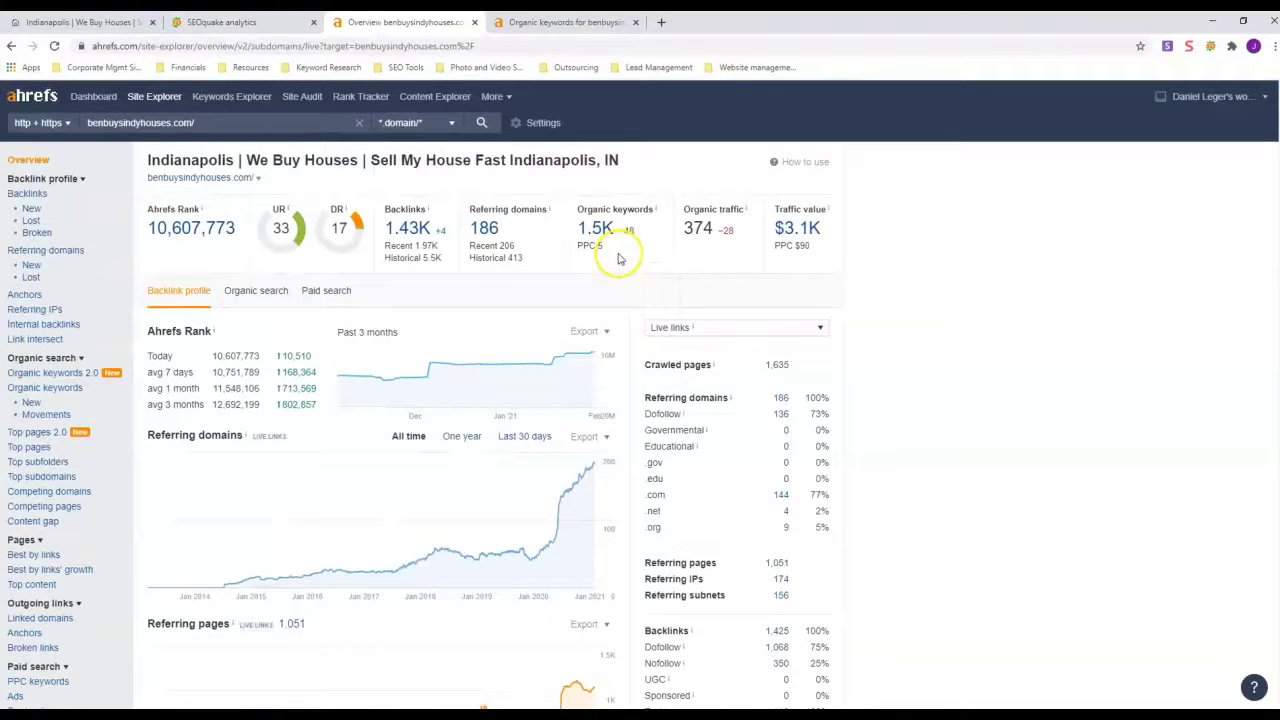
{"action": "scroll", "coordinate": [618, 258], "scroll_direction": "down", "scroll_amount": 2}
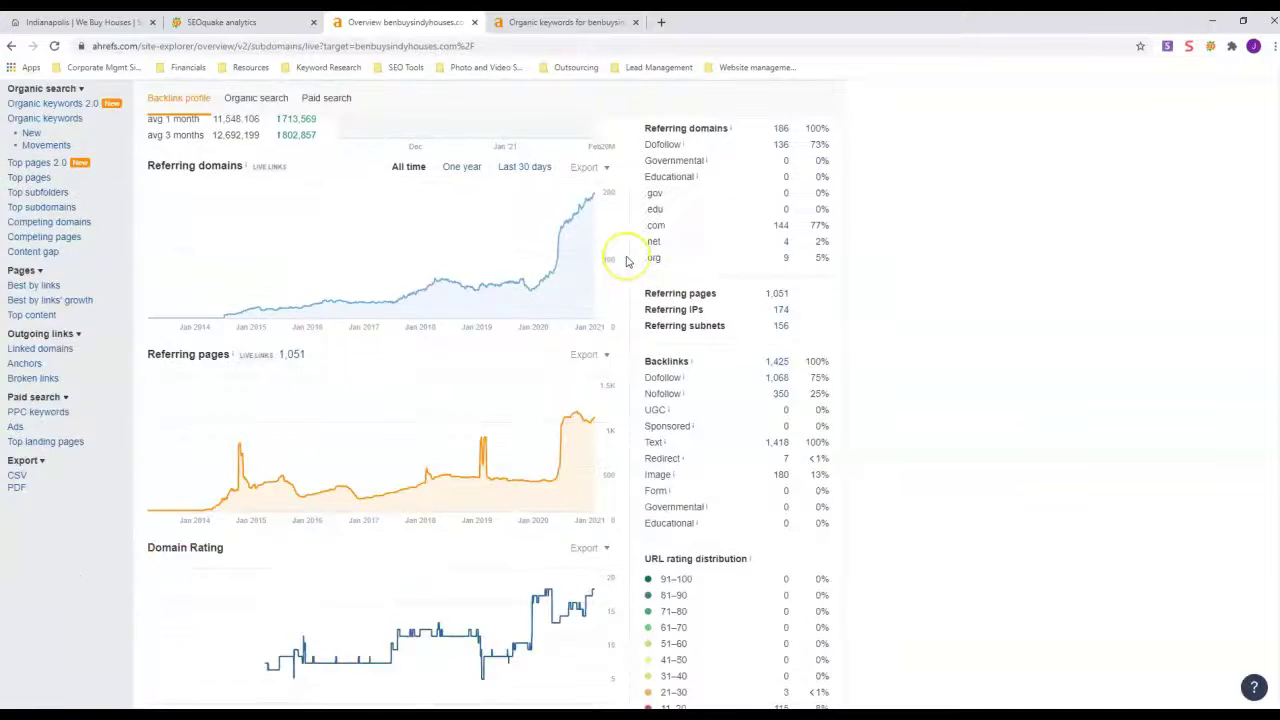
{"action": "scroll", "coordinate": [625, 260], "scroll_direction": "down", "scroll_amount": 1}
{"action": "scroll", "coordinate": [627, 262], "scroll_direction": "down", "scroll_amount": 2}
{"action": "scroll", "coordinate": [627, 262], "scroll_direction": "down", "scroll_amount": 2}
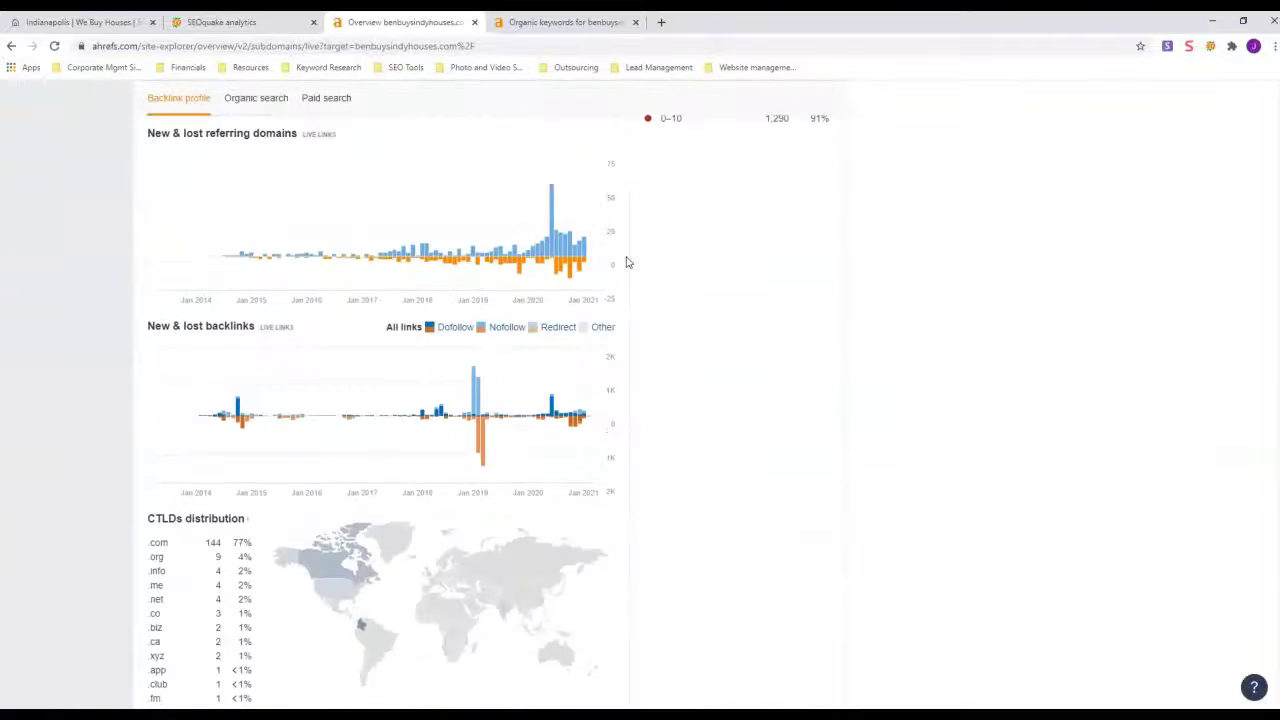
{"action": "scroll", "coordinate": [627, 262], "scroll_direction": "down", "scroll_amount": 2}
{"action": "scroll", "coordinate": [628, 263], "scroll_direction": "down", "scroll_amount": 2}
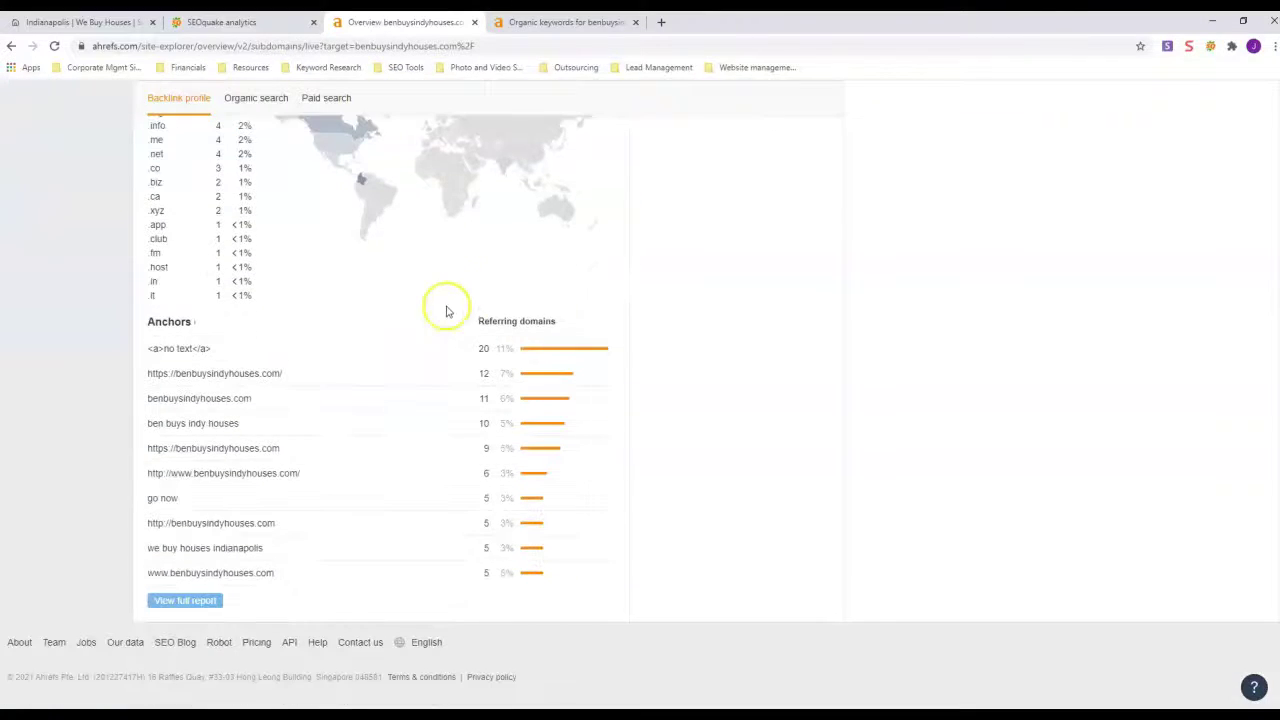
{"action": "scroll", "coordinate": [414, 334], "scroll_direction": "up", "scroll_amount": 3}
{"action": "scroll", "coordinate": [414, 334], "scroll_direction": "up", "scroll_amount": 3}
{"action": "scroll", "coordinate": [414, 334], "scroll_direction": "up", "scroll_amount": 3}
{"action": "scroll", "coordinate": [414, 334], "scroll_direction": "up", "scroll_amount": 1}
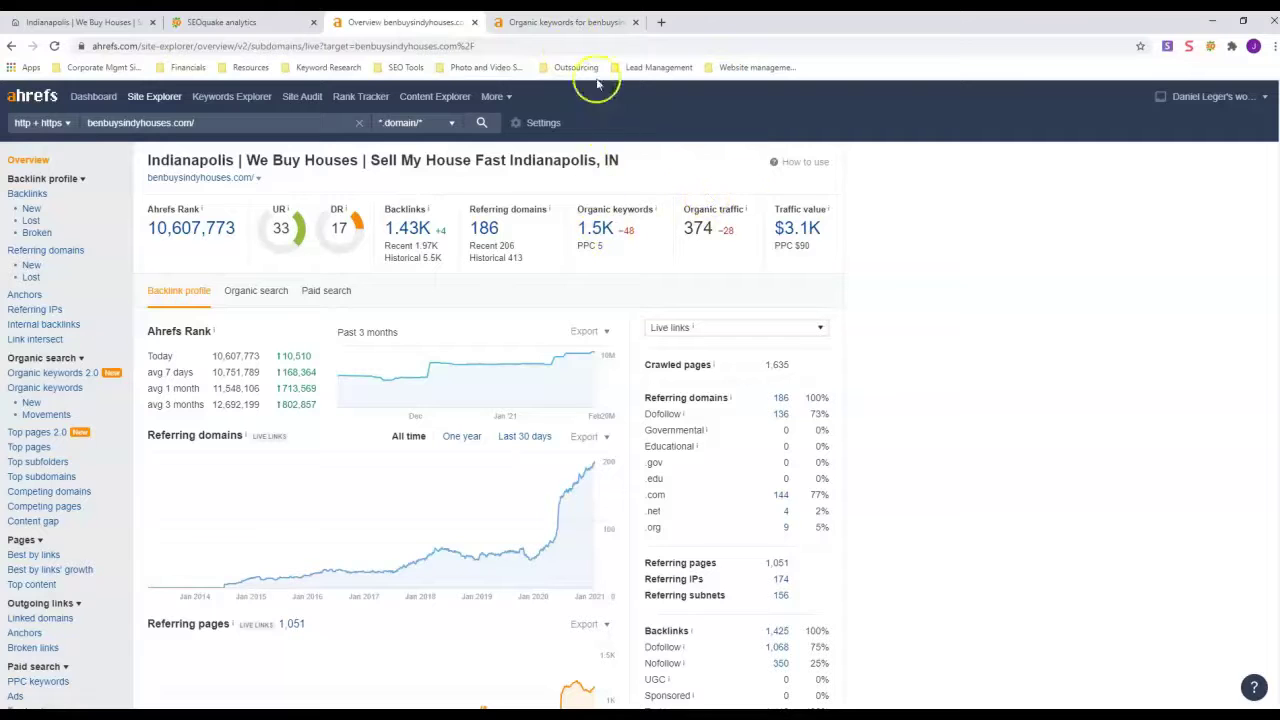
Review the first page of 1,387 US organic keywords down to the pagination and back.
{"action": "left_click", "coordinate": [566, 24]}
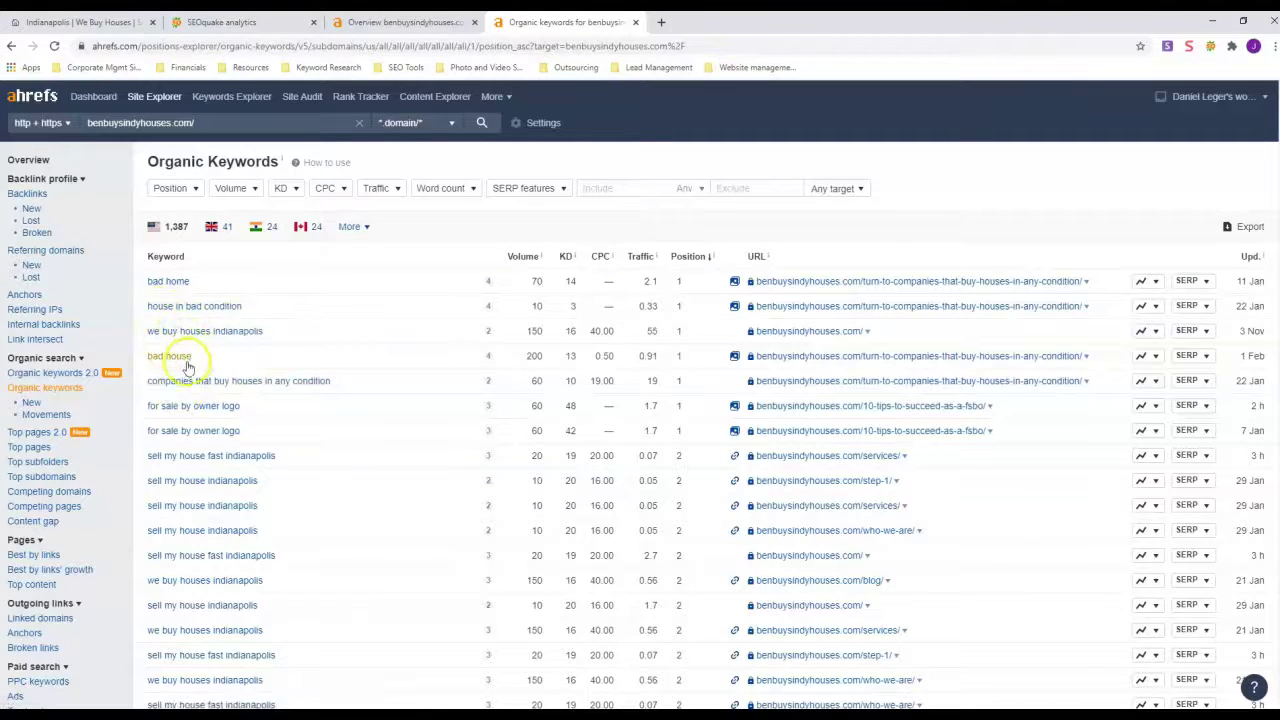
{"action": "scroll", "coordinate": [197, 368], "scroll_direction": "down", "scroll_amount": 2}
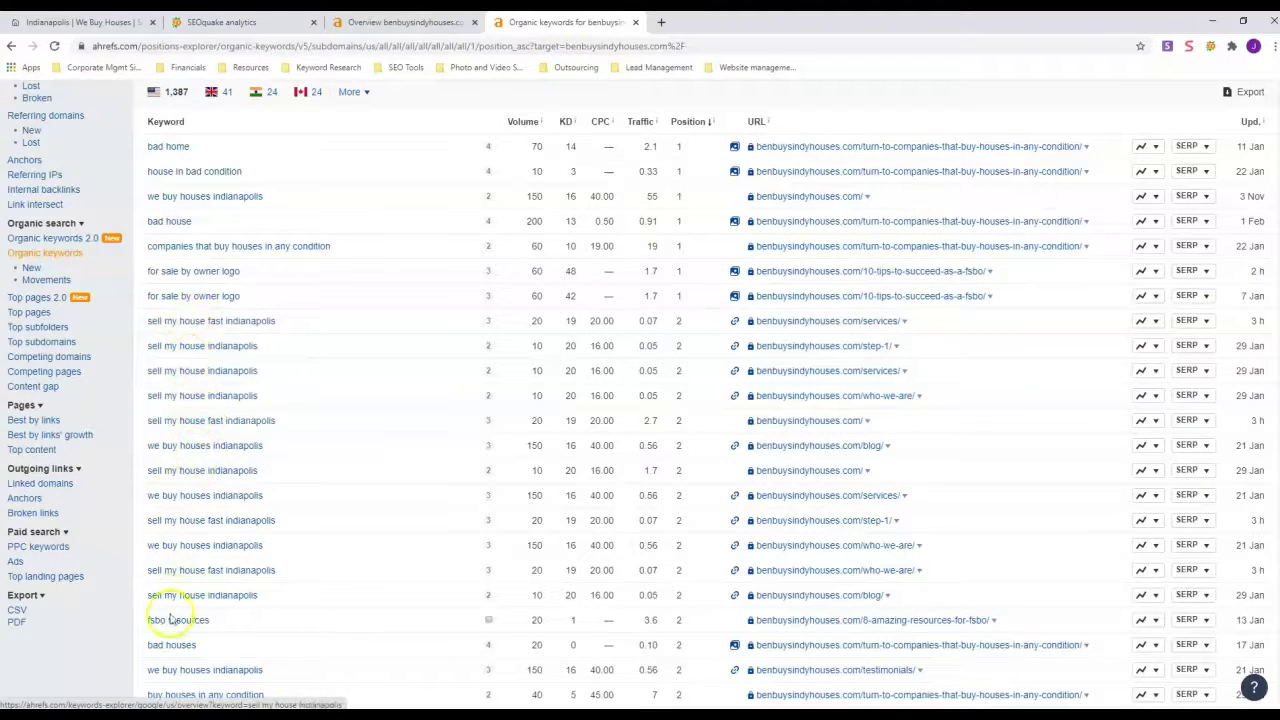
{"action": "scroll", "coordinate": [204, 398], "scroll_direction": "down", "scroll_amount": 3}
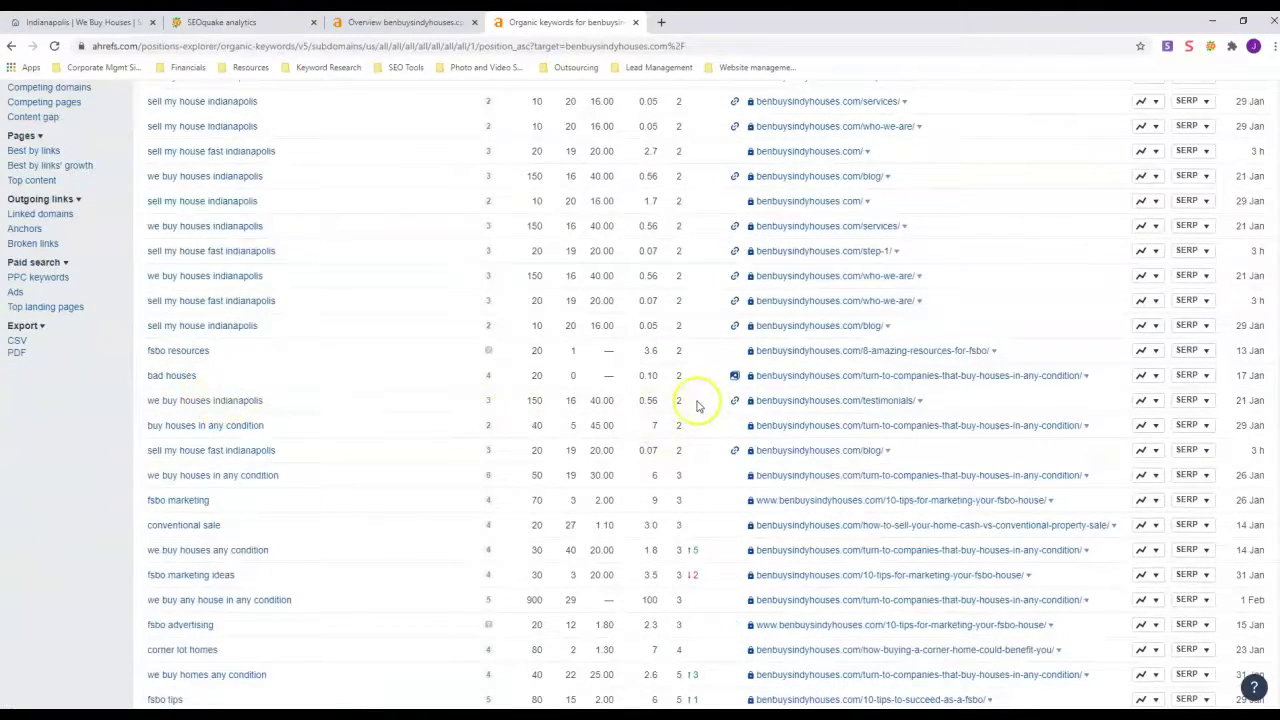
{"action": "scroll", "coordinate": [672, 425], "scroll_direction": "down", "scroll_amount": 2}
{"action": "scroll", "coordinate": [672, 425], "scroll_direction": "down", "scroll_amount": 3}
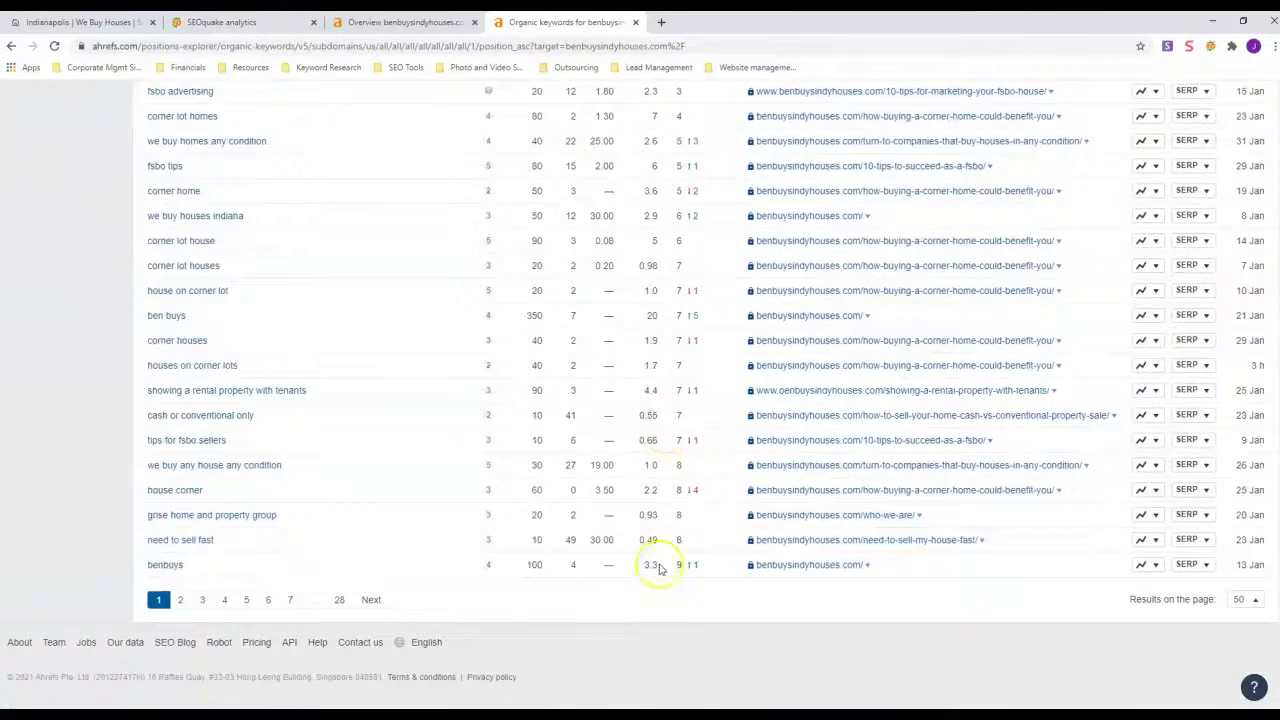
{"action": "scroll", "coordinate": [662, 530], "scroll_direction": "up", "scroll_amount": 3}
{"action": "scroll", "coordinate": [662, 502], "scroll_direction": "up", "scroll_amount": 5}
{"action": "scroll", "coordinate": [662, 502], "scroll_direction": "up", "scroll_amount": 5}
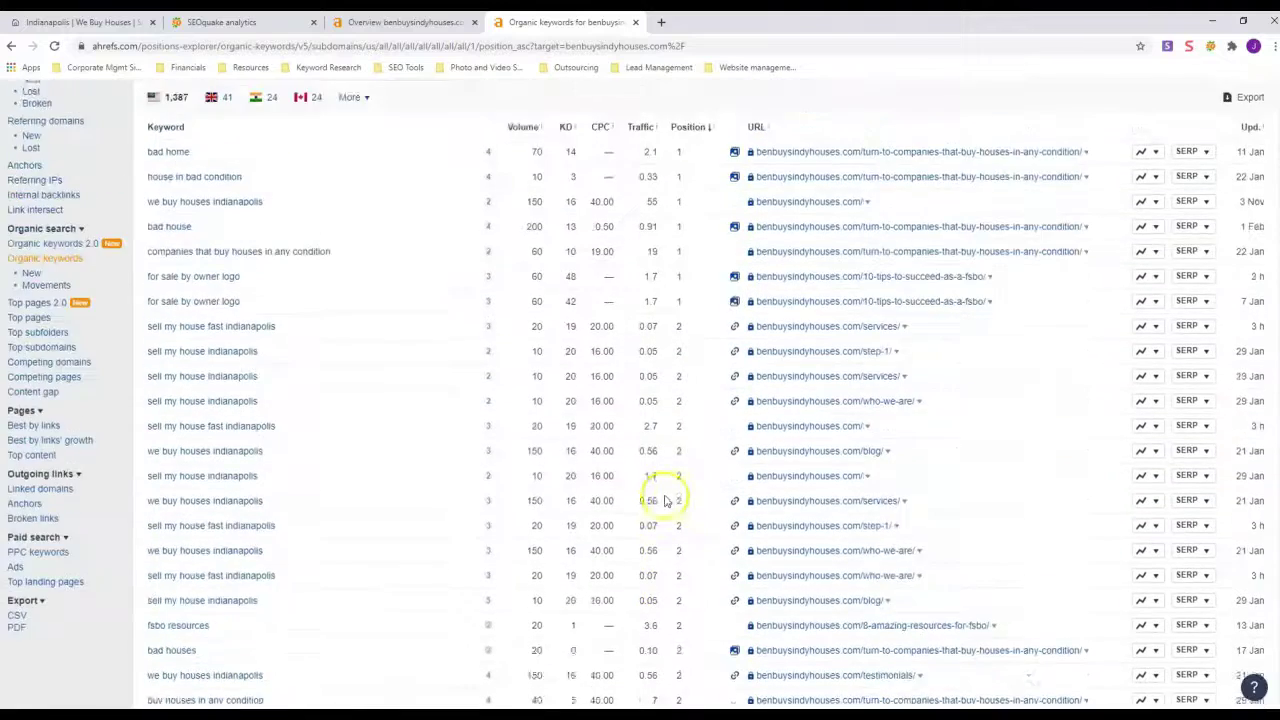
{"action": "scroll", "coordinate": [655, 504], "scroll_direction": "up", "scroll_amount": 3}
{"action": "scroll", "coordinate": [650, 505], "scroll_direction": "up", "scroll_amount": 2}
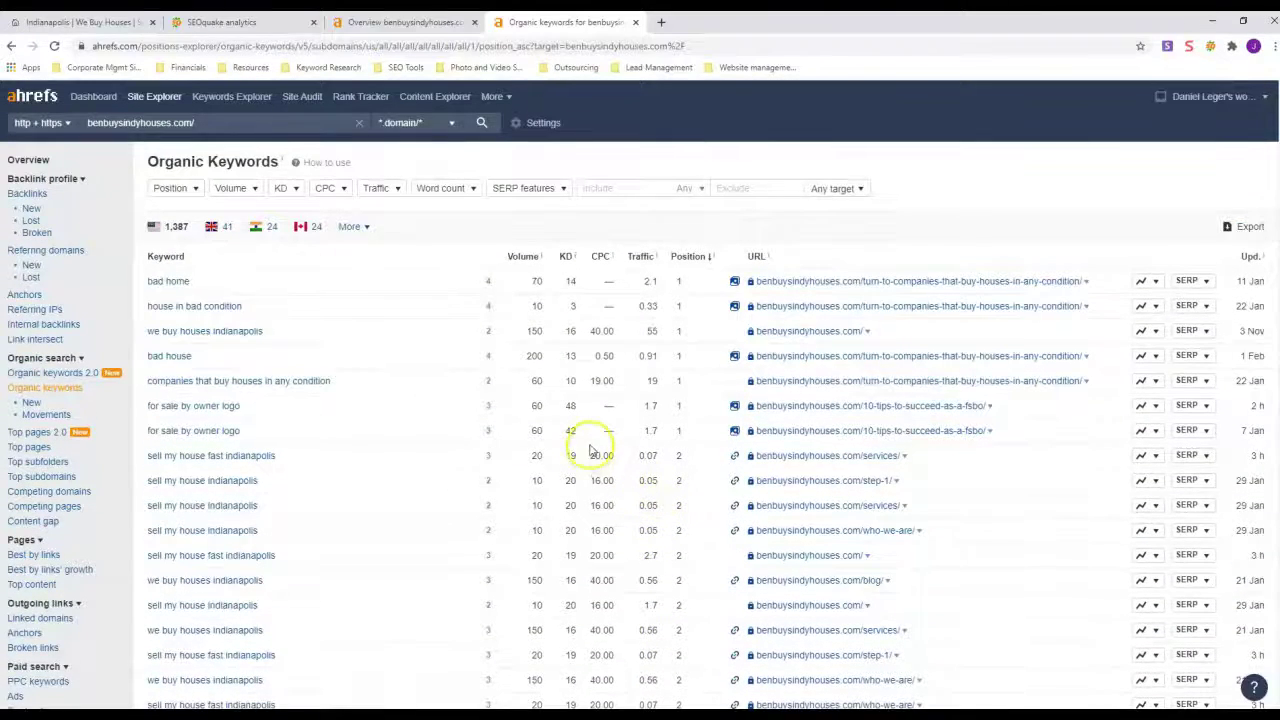